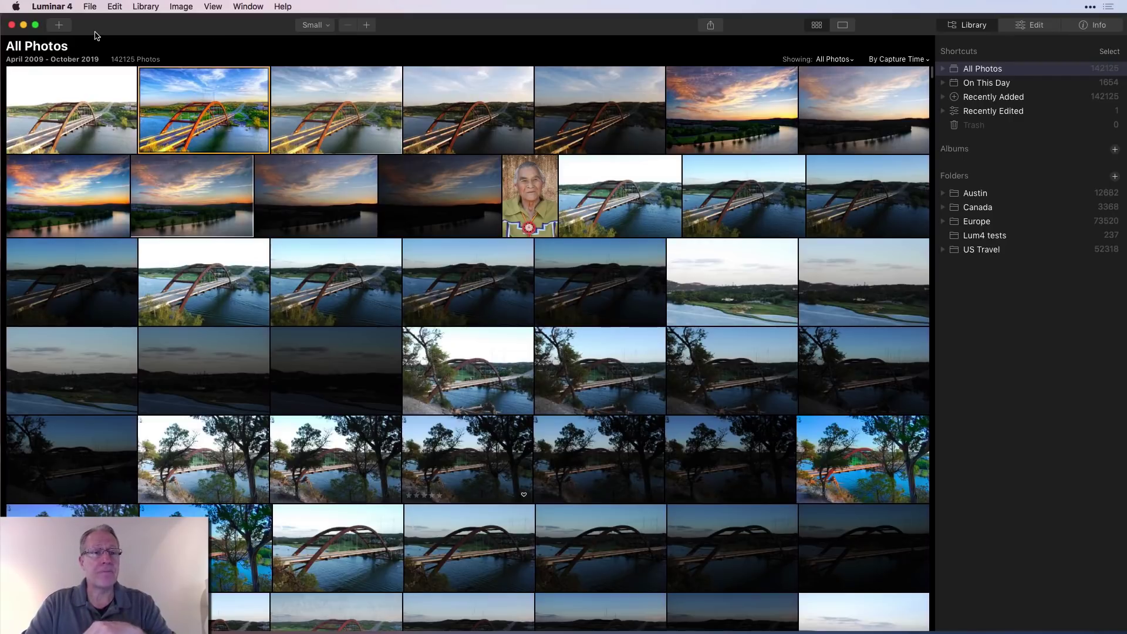
Start adding a folder of images to the library, then cancel it.
click(59, 26)
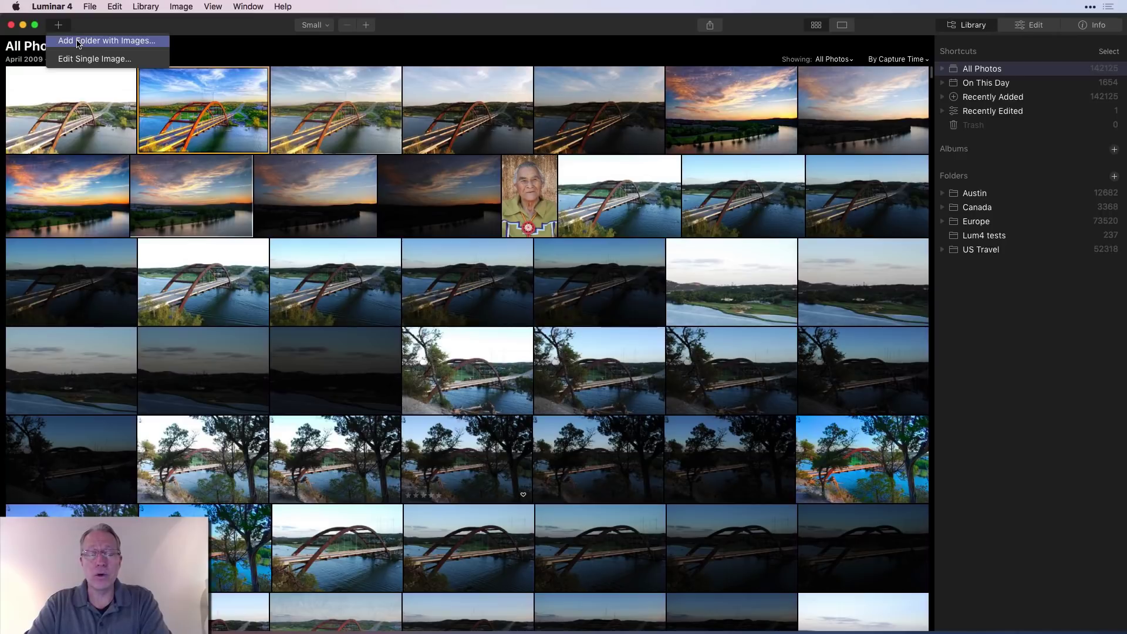
click(77, 40)
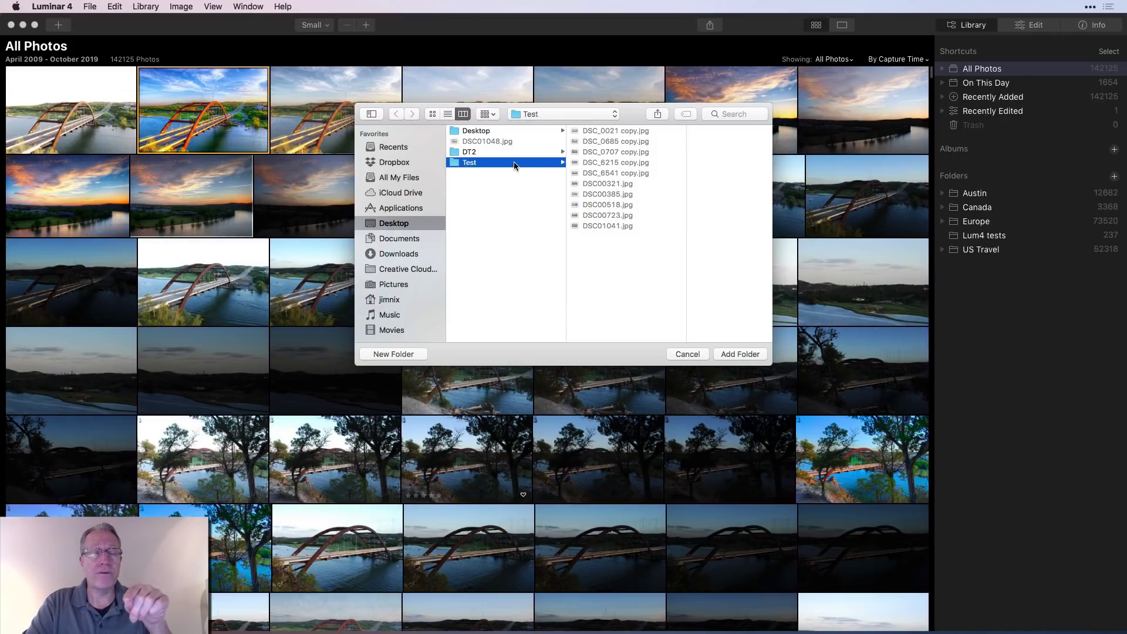
click(688, 355)
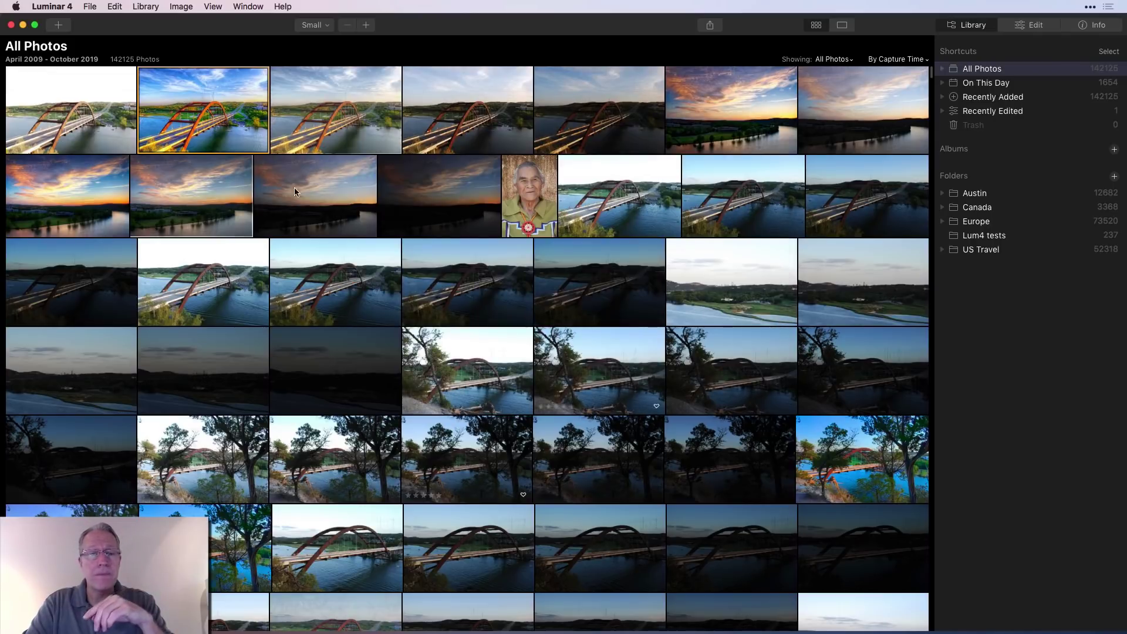
Browse for a single image to edit, look in the Test folder, then cancel.
click(58, 25)
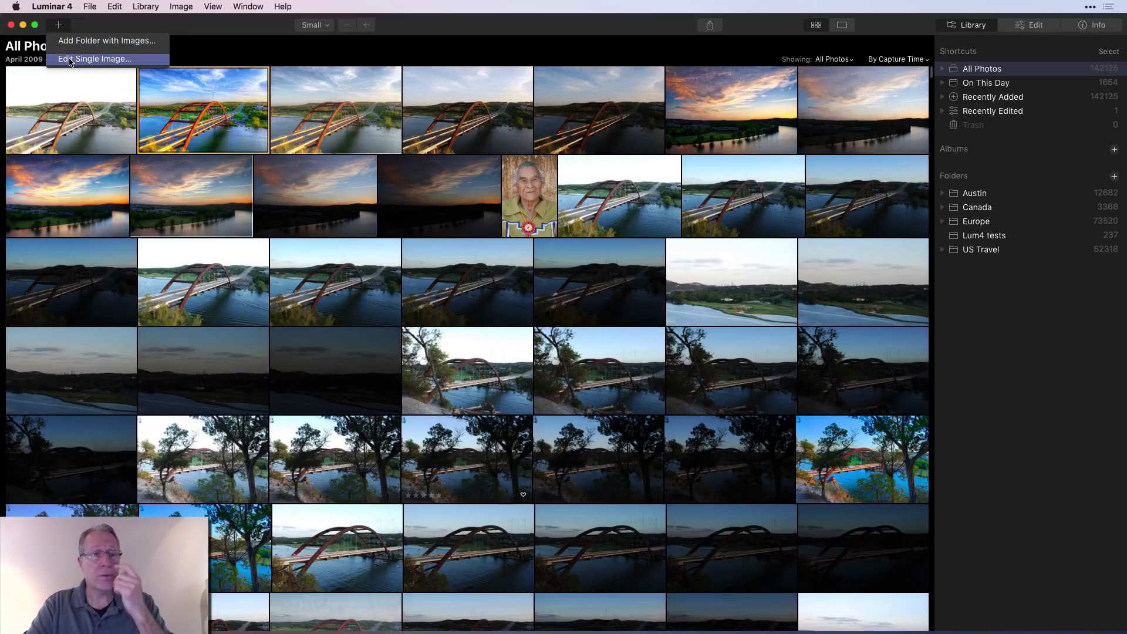
click(70, 60)
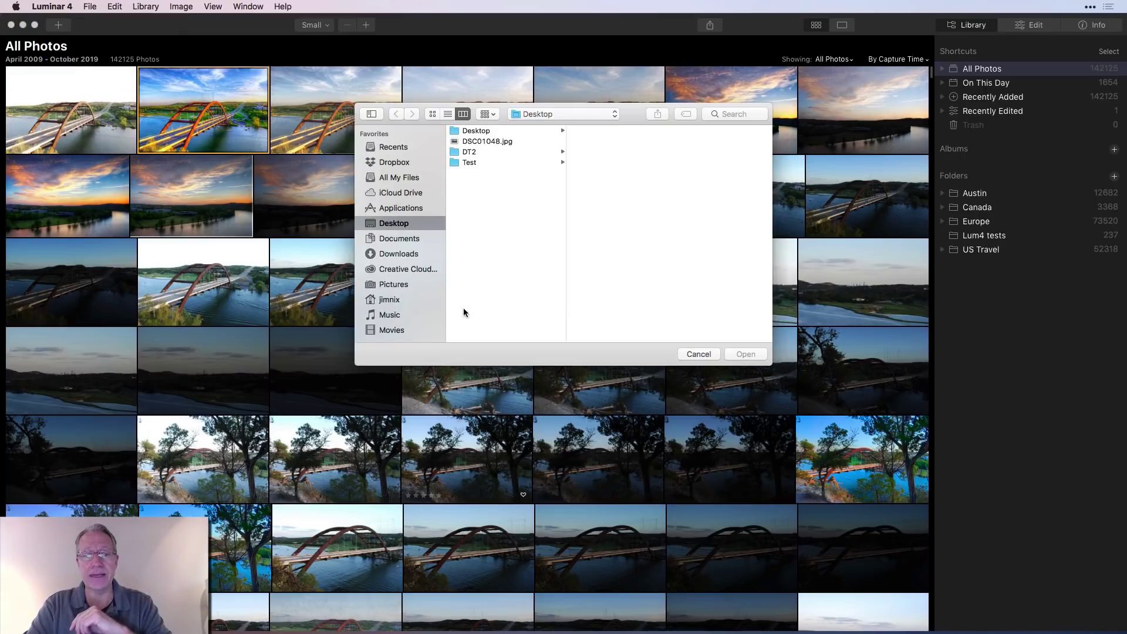
click(483, 142)
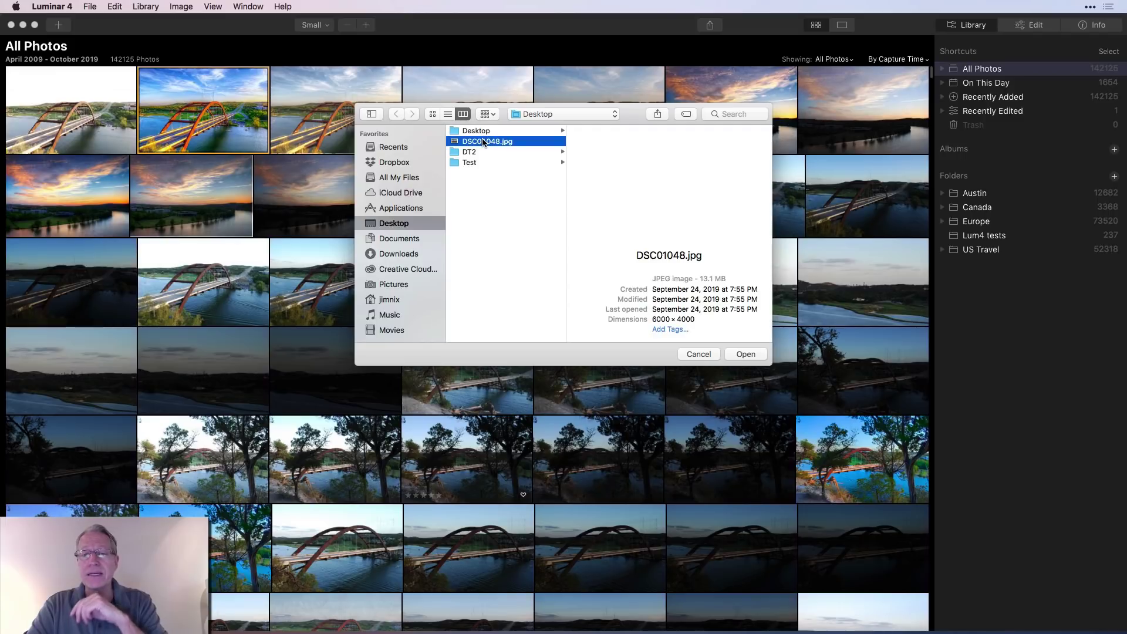
click(474, 164)
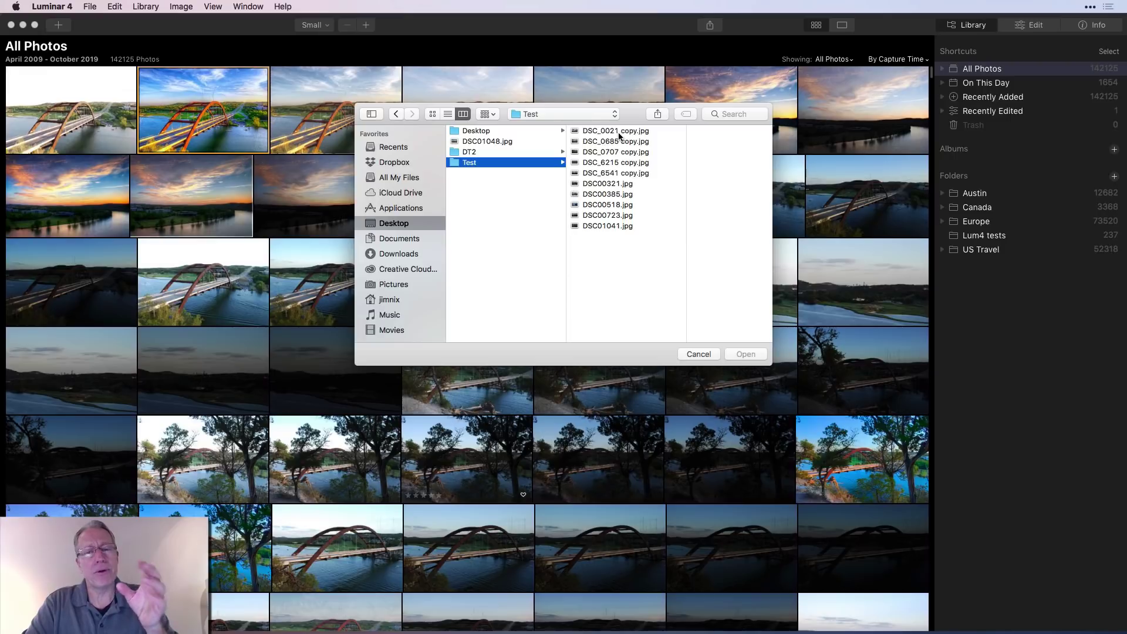
click(700, 356)
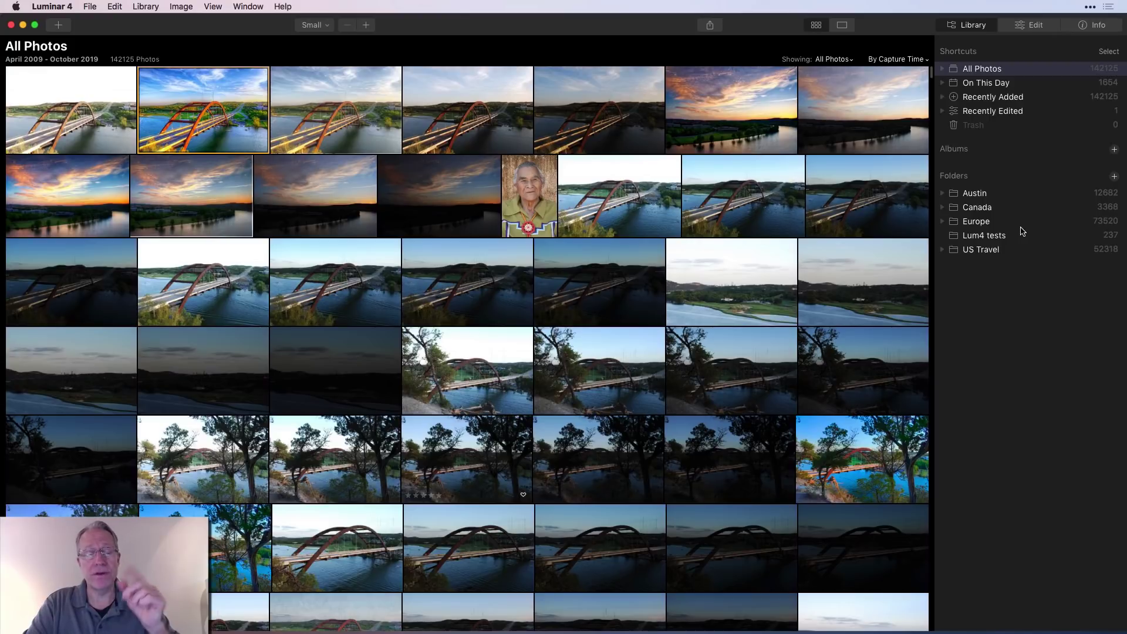
Open DSC01048.jpg from the Desktop with Edit Single Image.
click(59, 25)
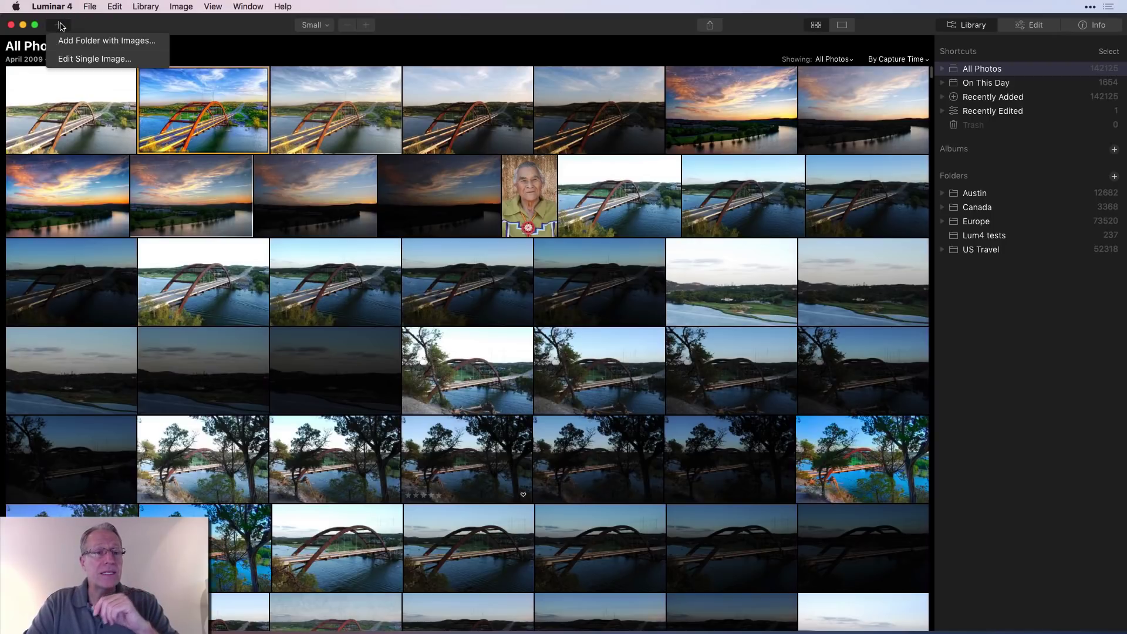
click(74, 61)
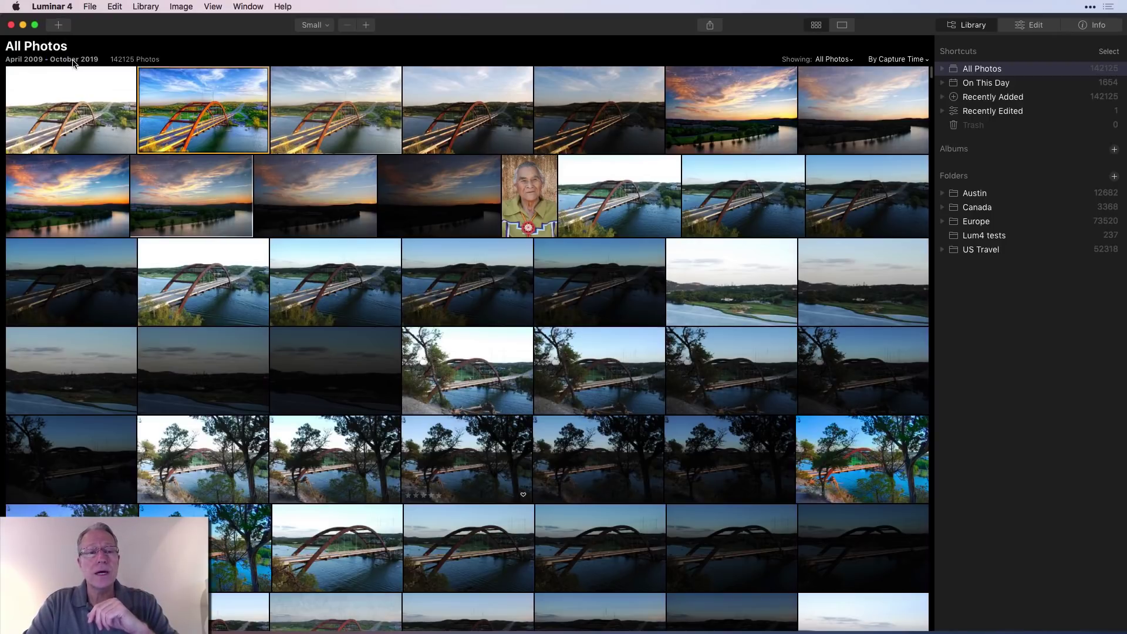
click(496, 140)
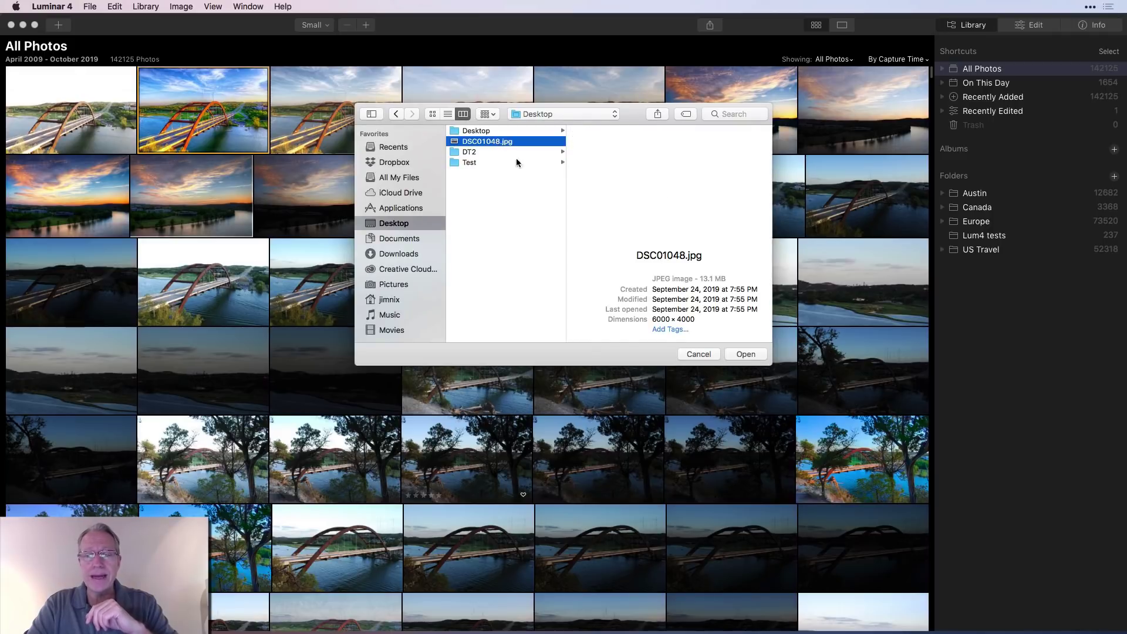
click(743, 354)
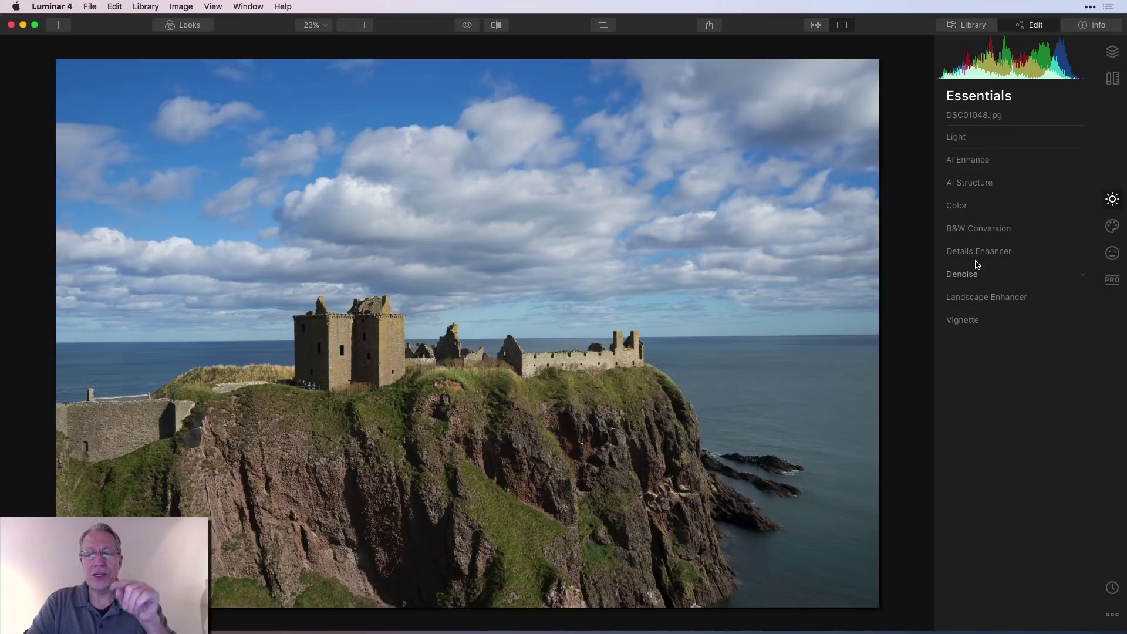
Show the Library grid and select the Single Image Edits shortcut holding the castle photo.
click(973, 24)
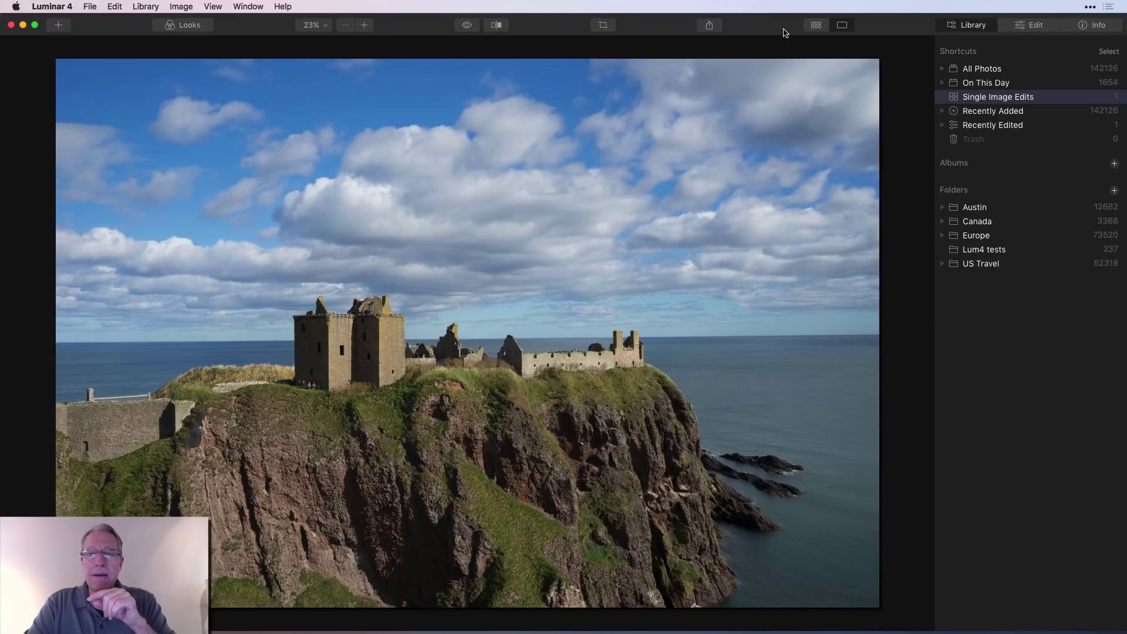
click(815, 25)
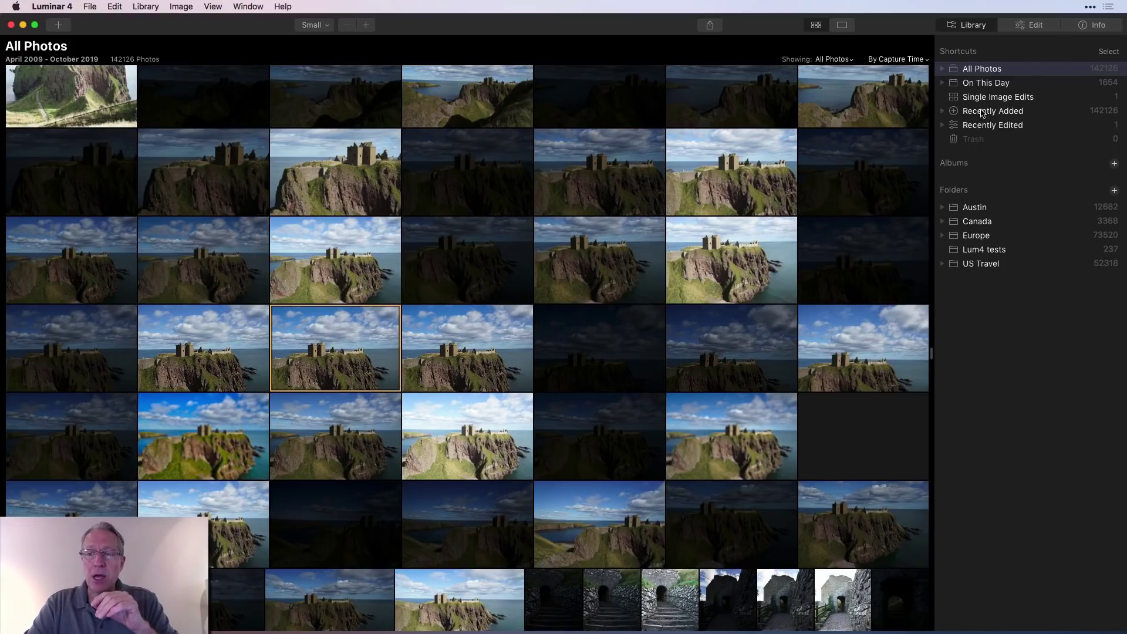
click(997, 100)
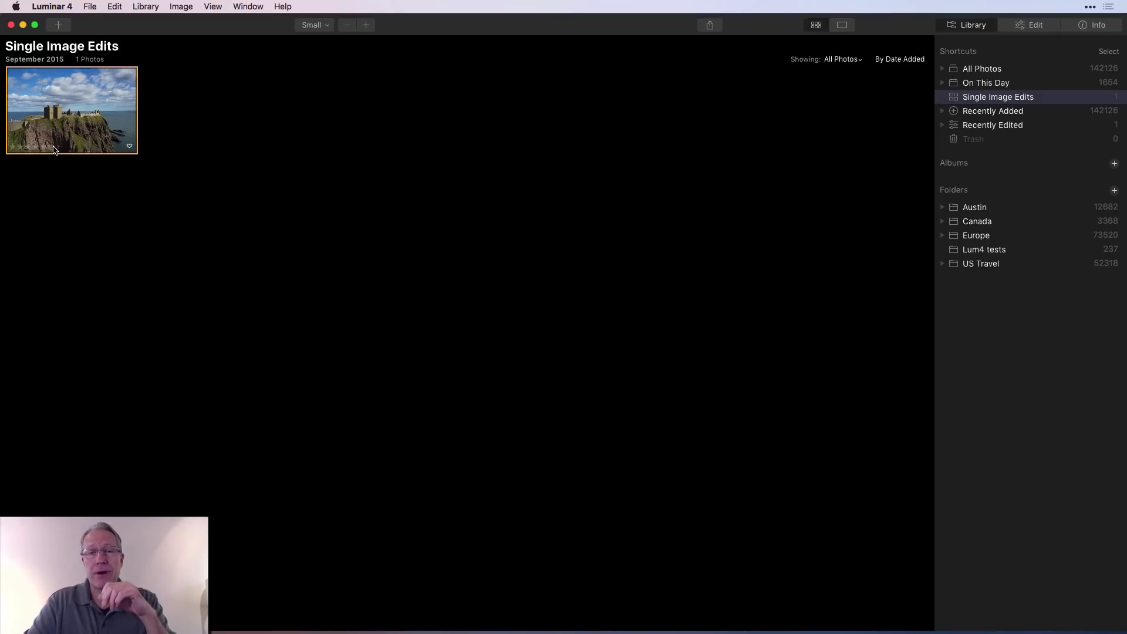
Open the castle photo and show its capture info: ISO 100, f/9, 1/320 sec, 29 mm.
double_click(53, 150)
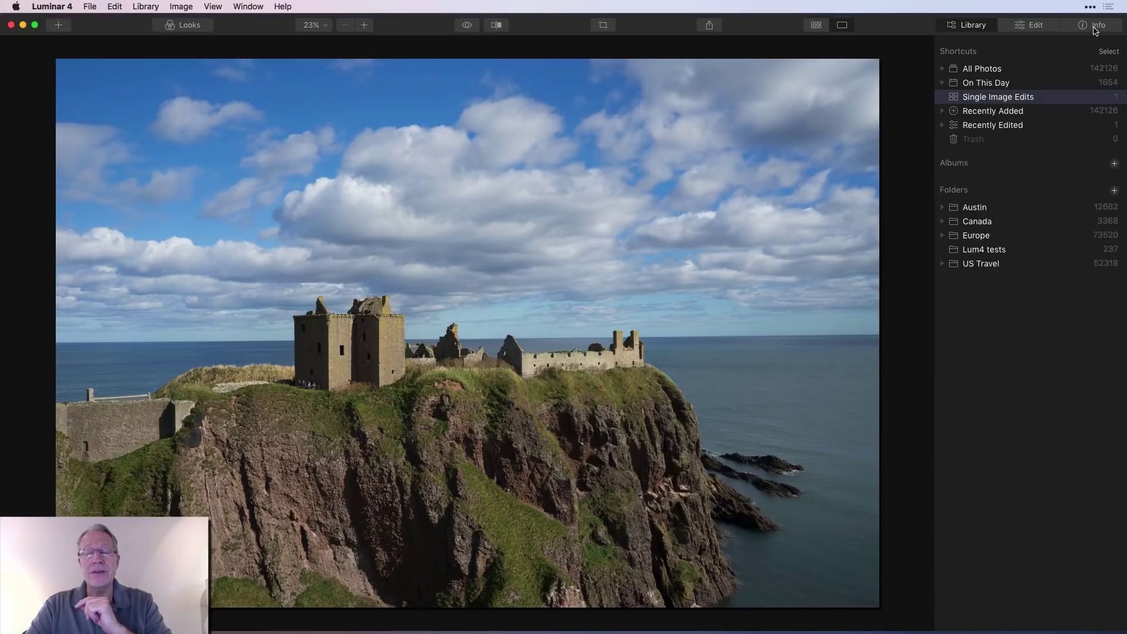
click(1032, 26)
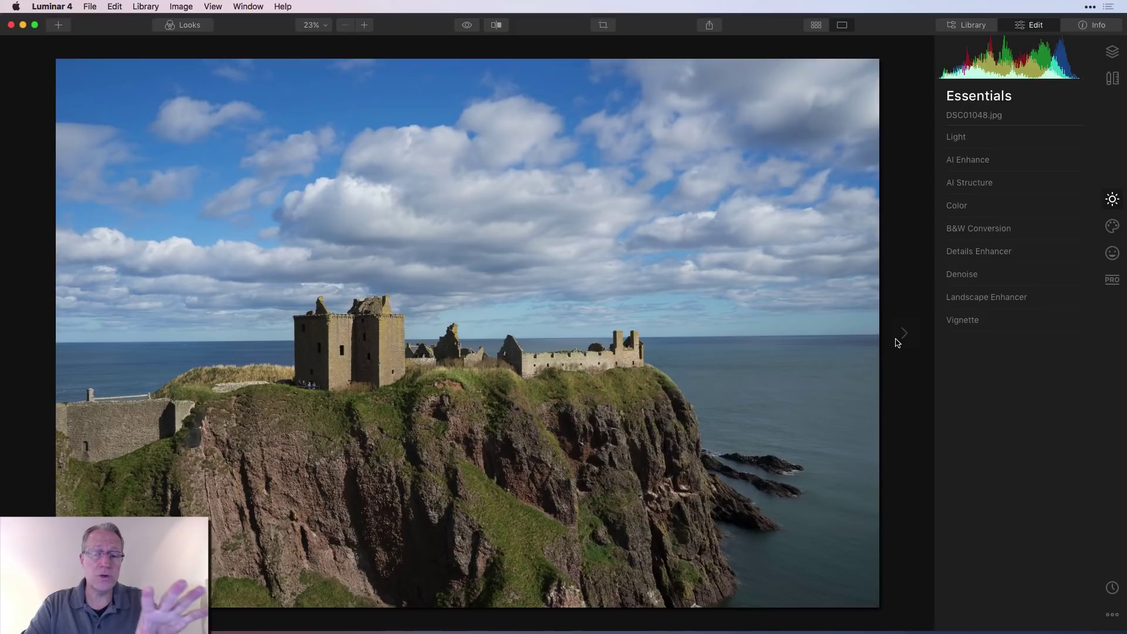
click(1091, 26)
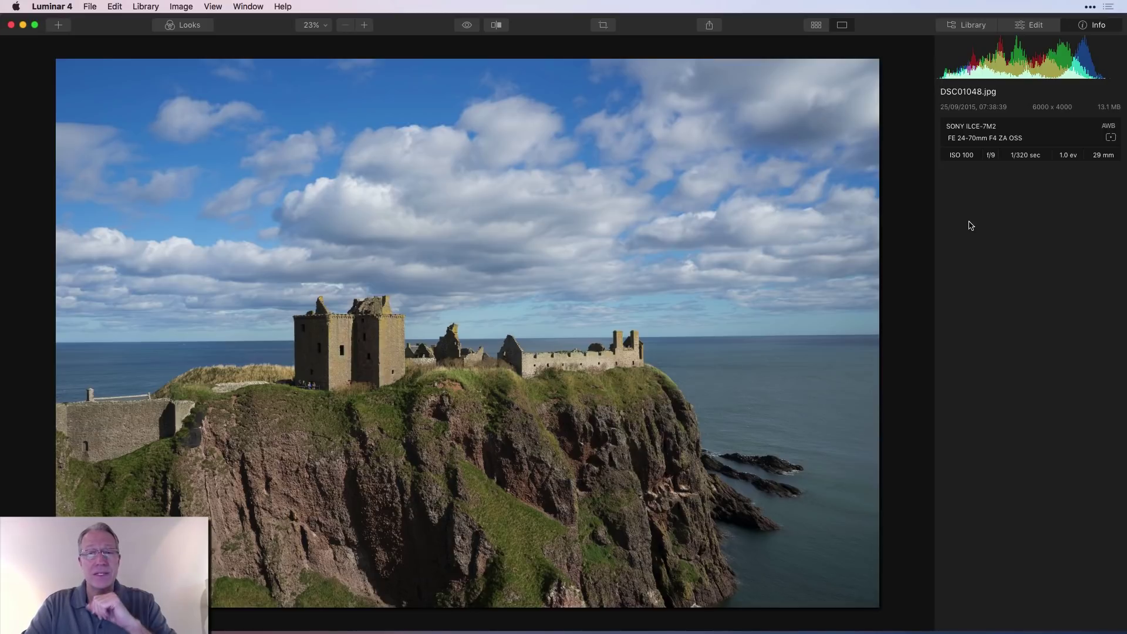
click(60, 8)
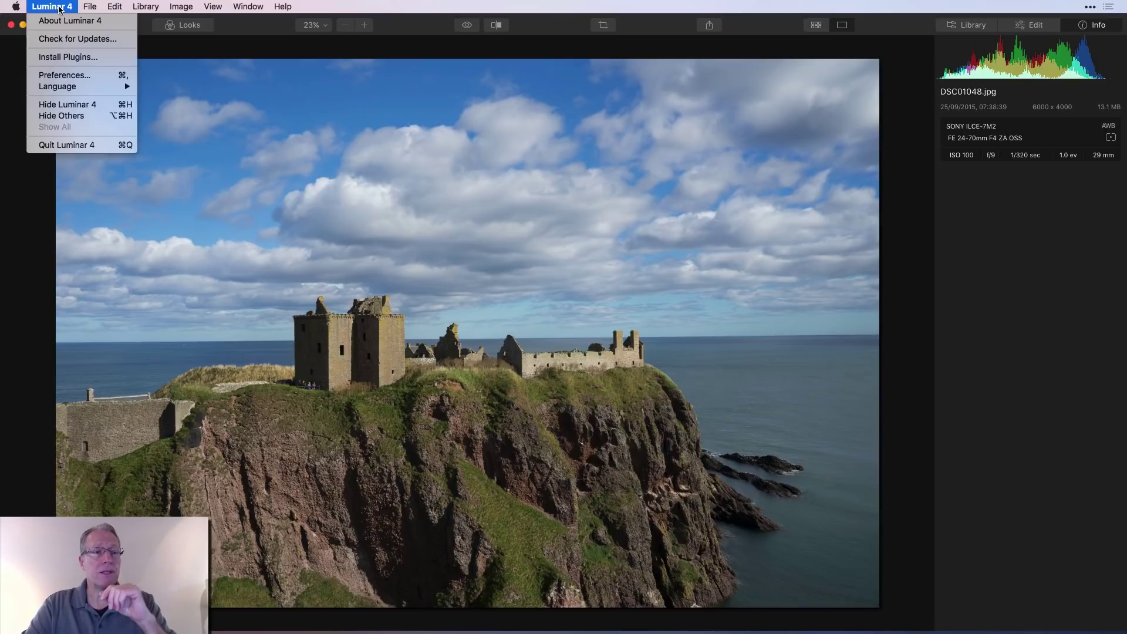
click(68, 40)
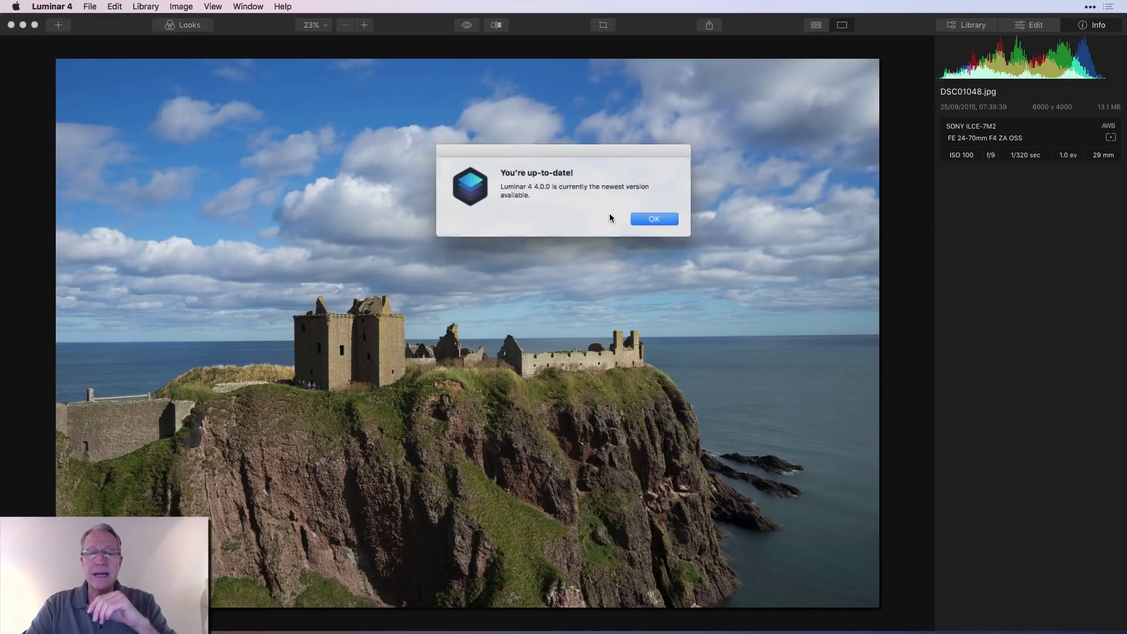
click(659, 218)
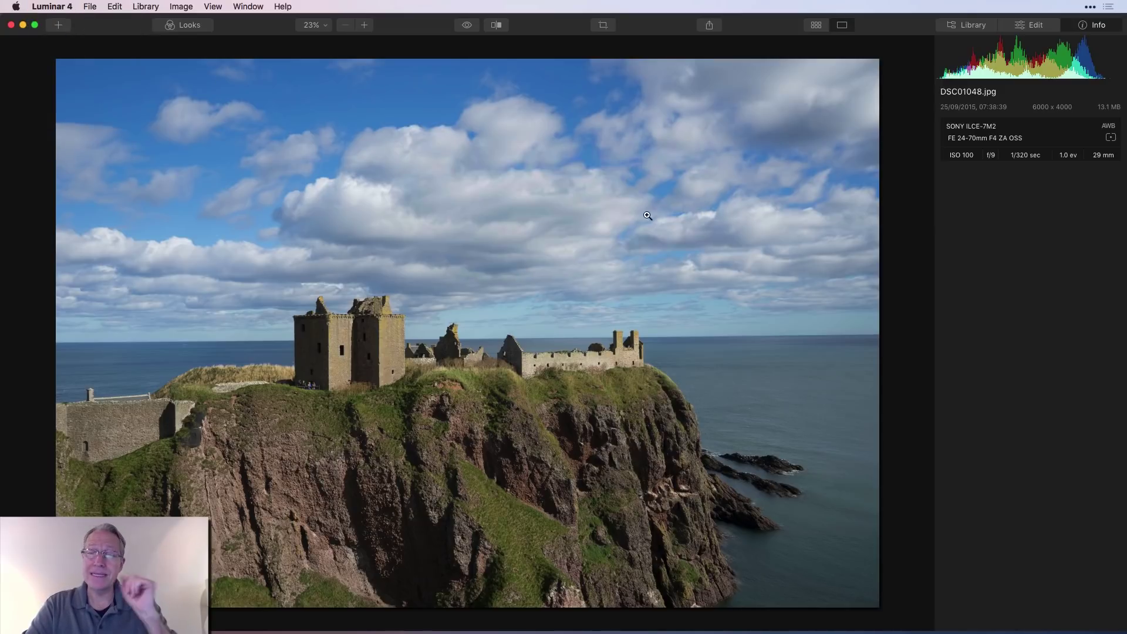
click(23, 6)
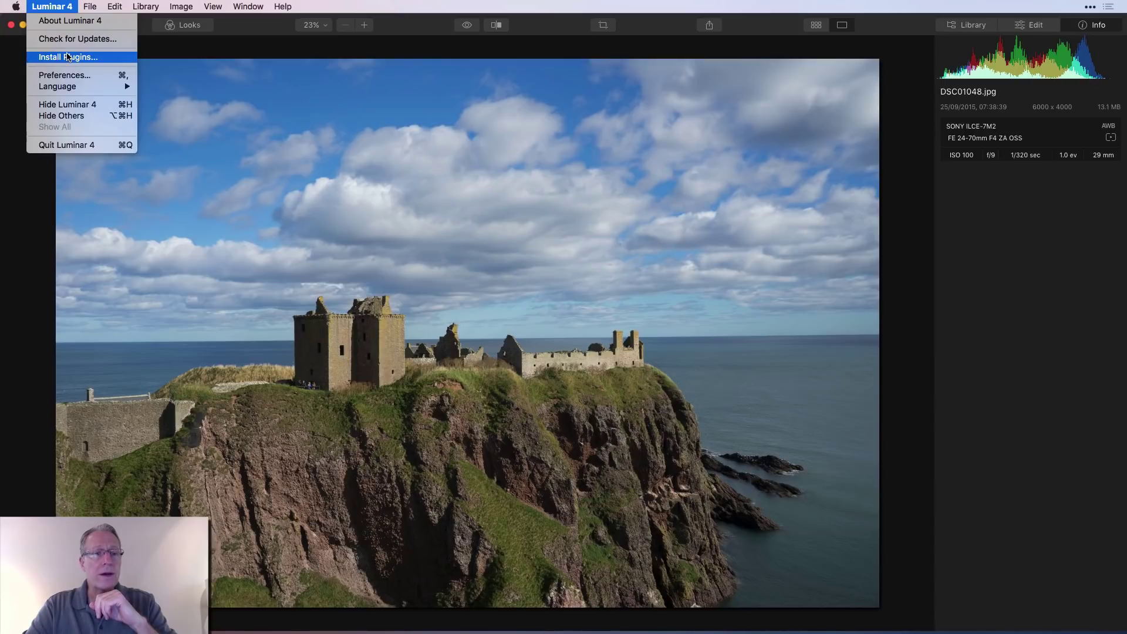
click(131, 83)
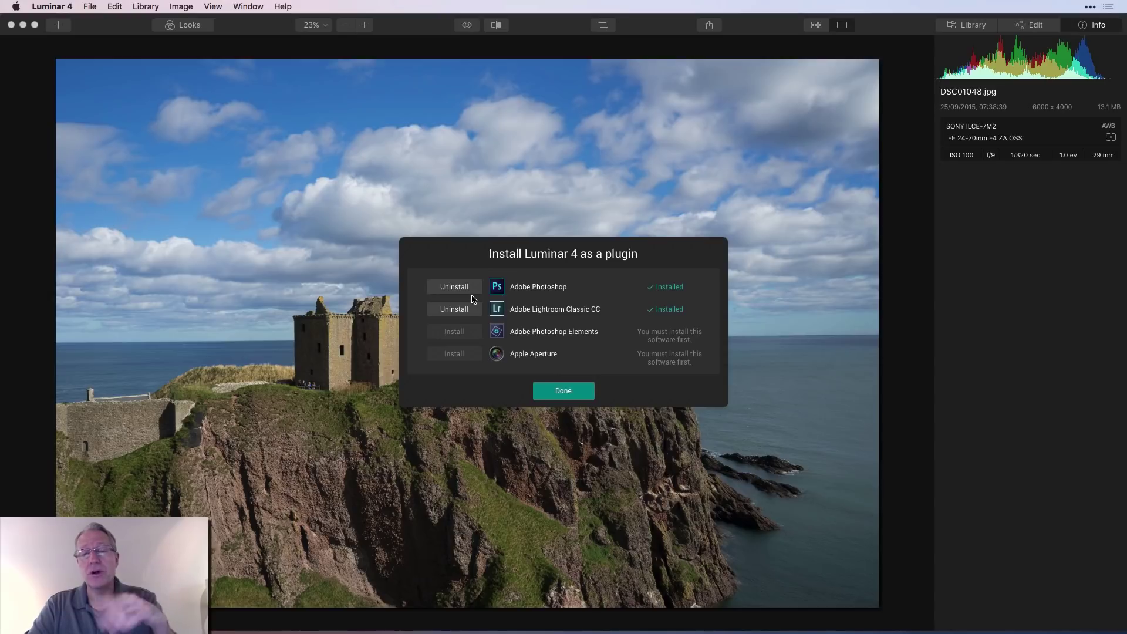
click(569, 397)
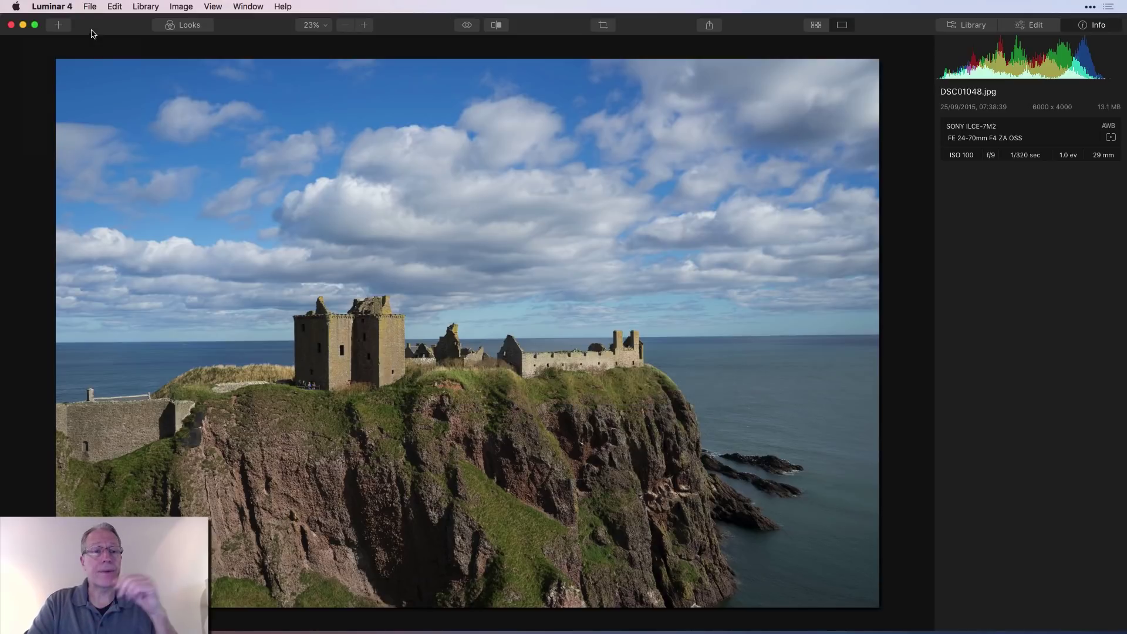
click(87, 10)
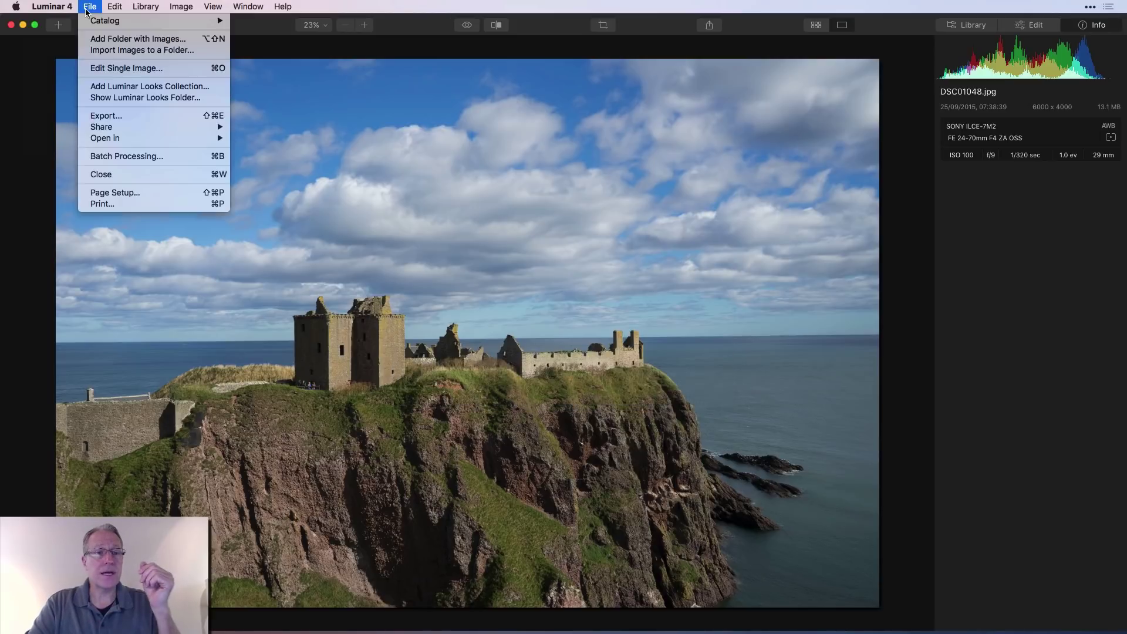
click(129, 88)
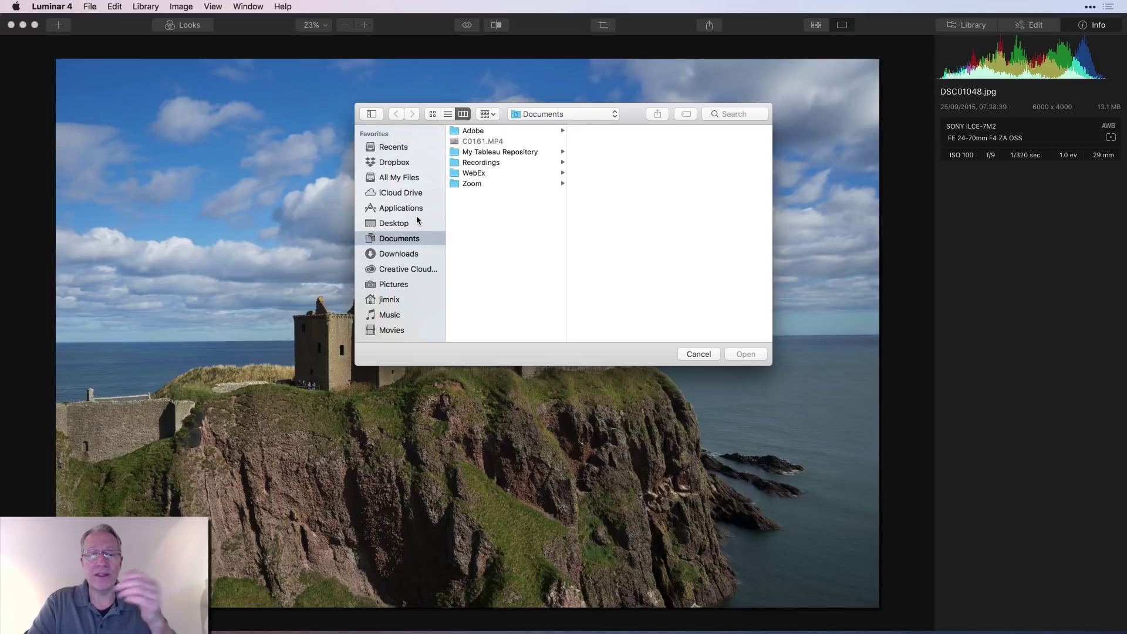
click(396, 223)
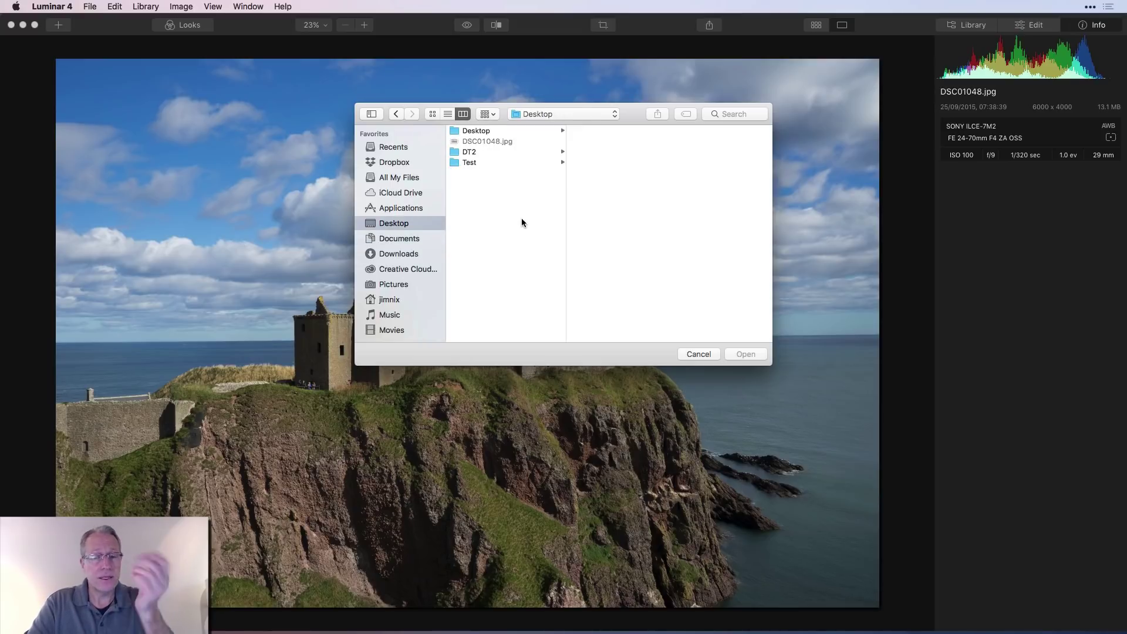
click(700, 355)
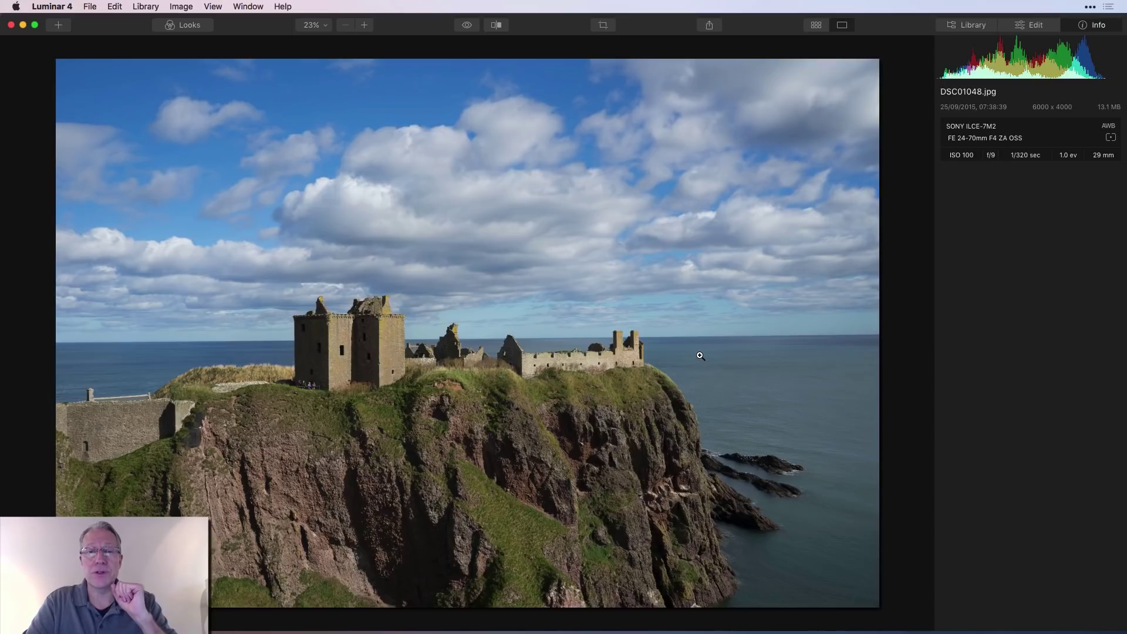
Browse the File, Edit > Plugins, Library and Image menus, ending on the View menu.
click(89, 6)
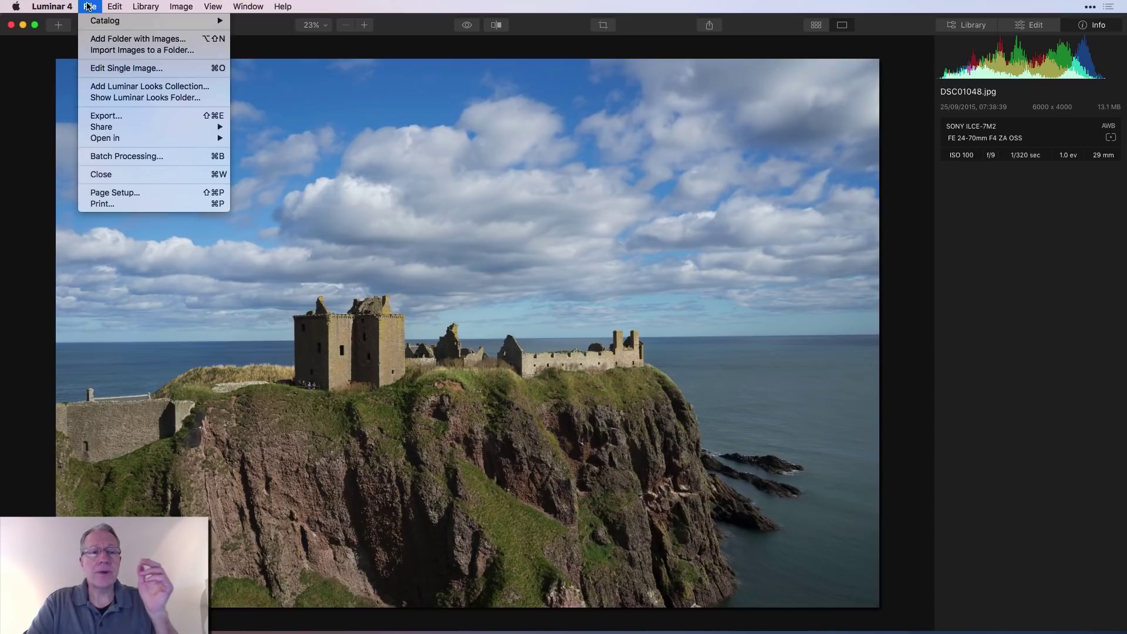
mouse_move(134, 142)
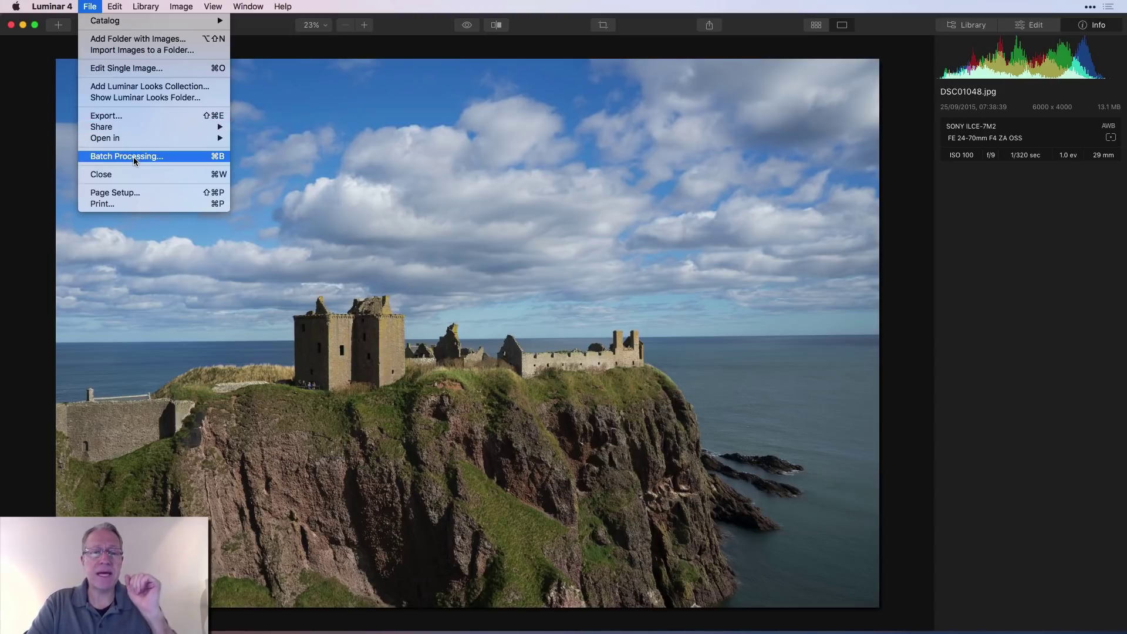
mouse_move(118, 6)
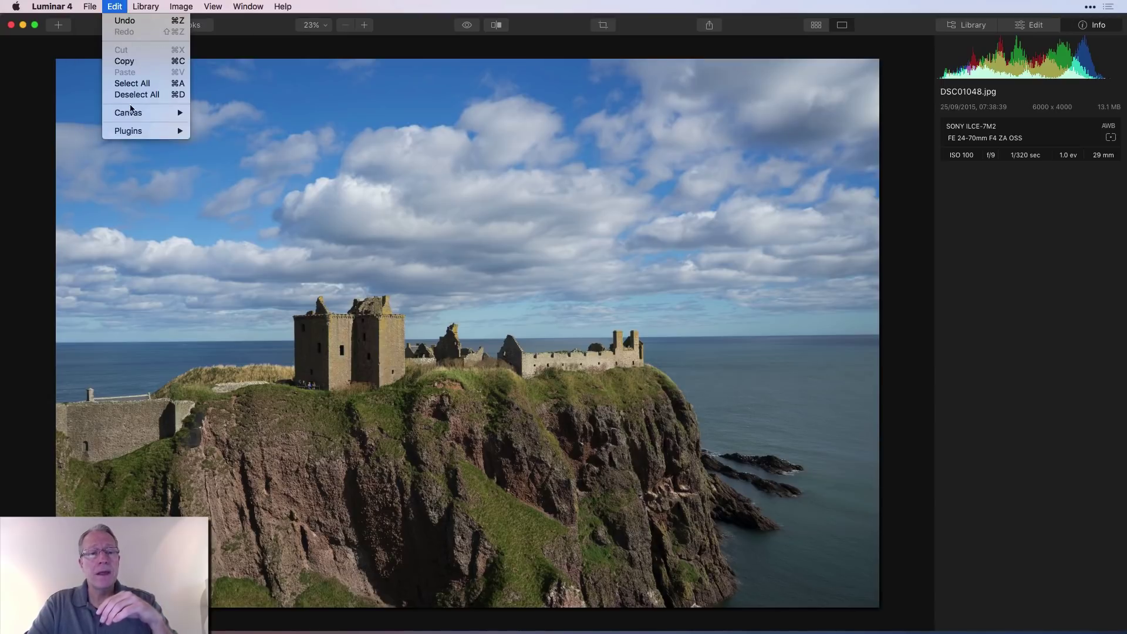
mouse_move(131, 135)
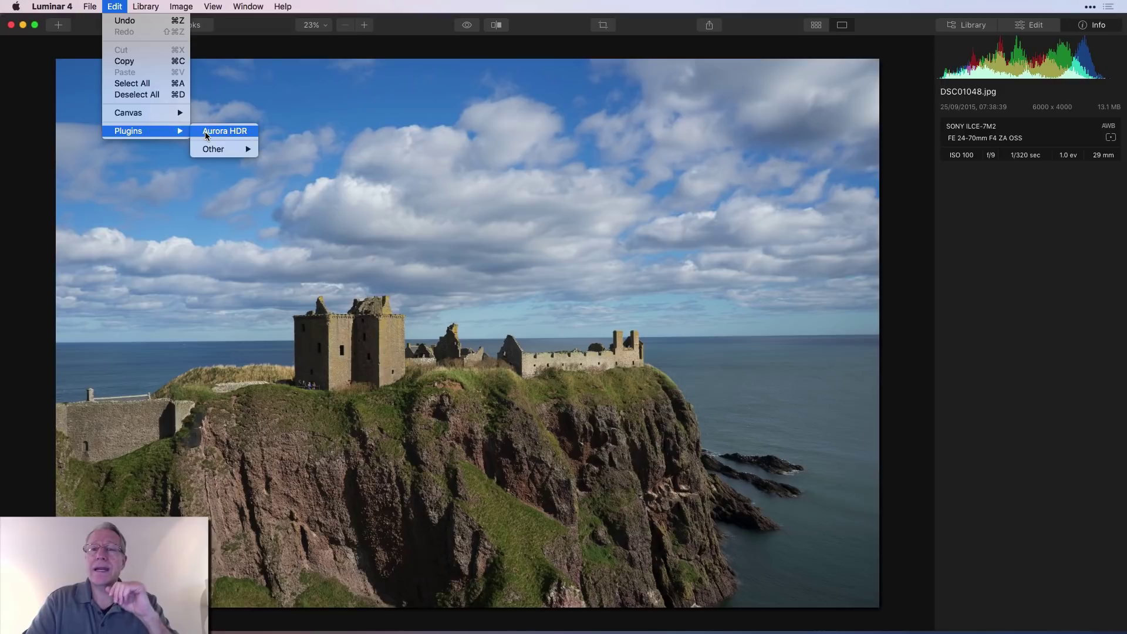
mouse_move(213, 151)
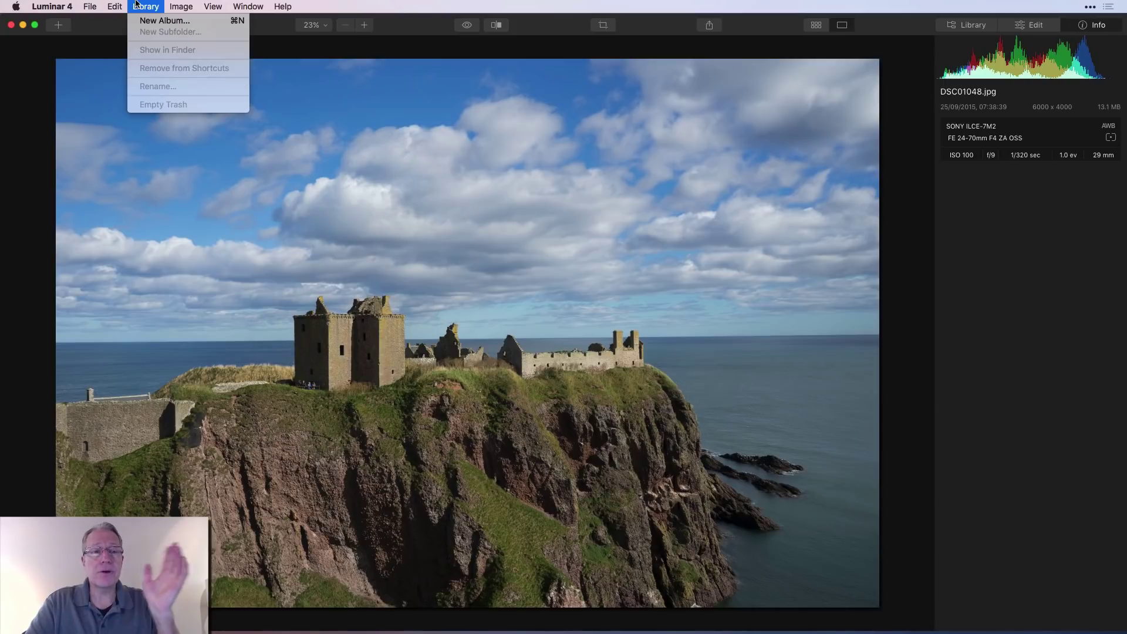
mouse_move(174, 6)
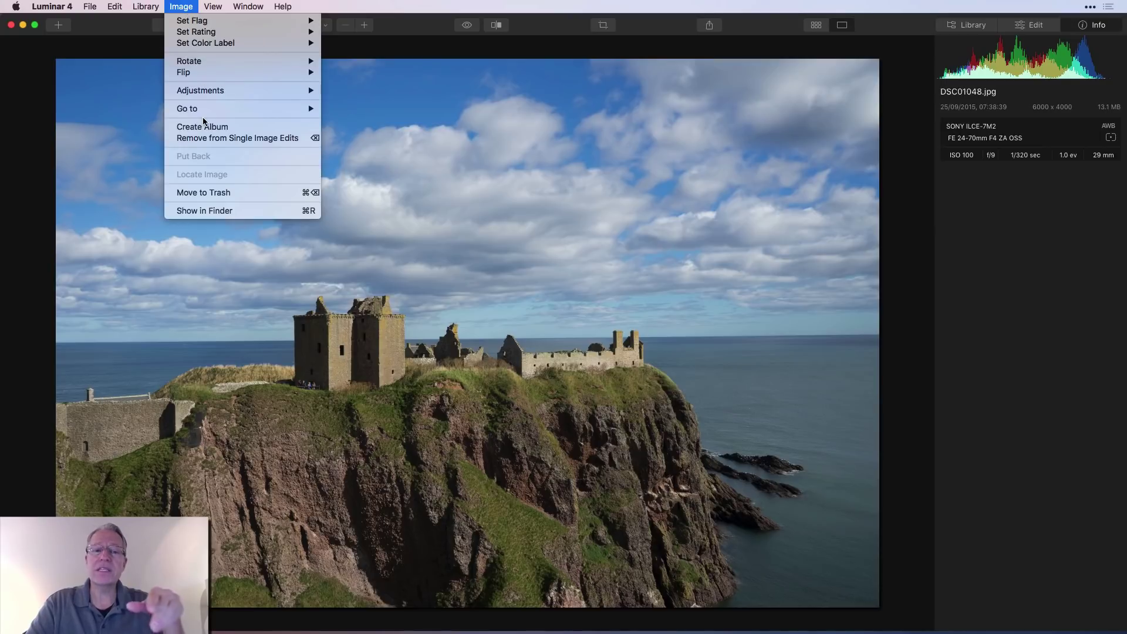
mouse_move(220, 3)
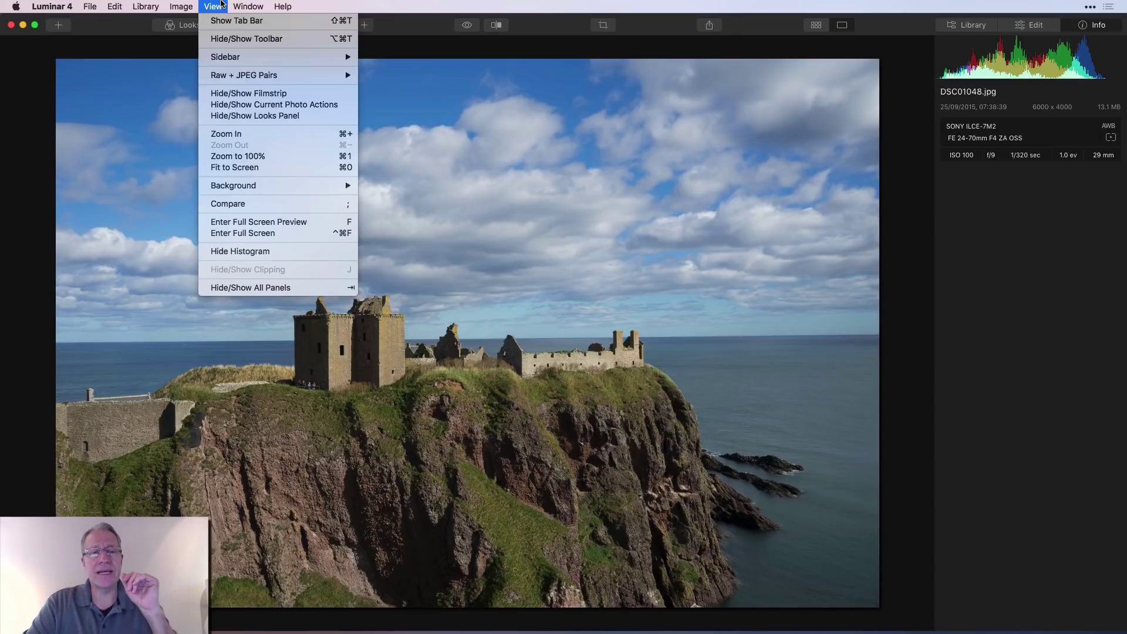
Hide the sidebar, then bring it back showing the Edit tools.
mouse_move(246, 57)
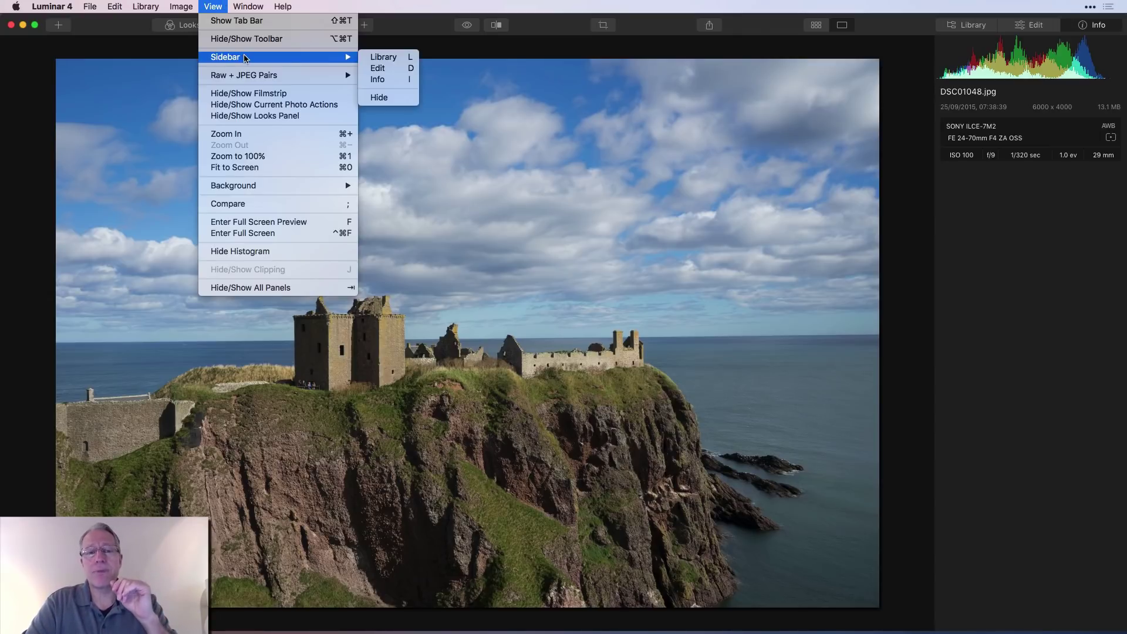
click(403, 100)
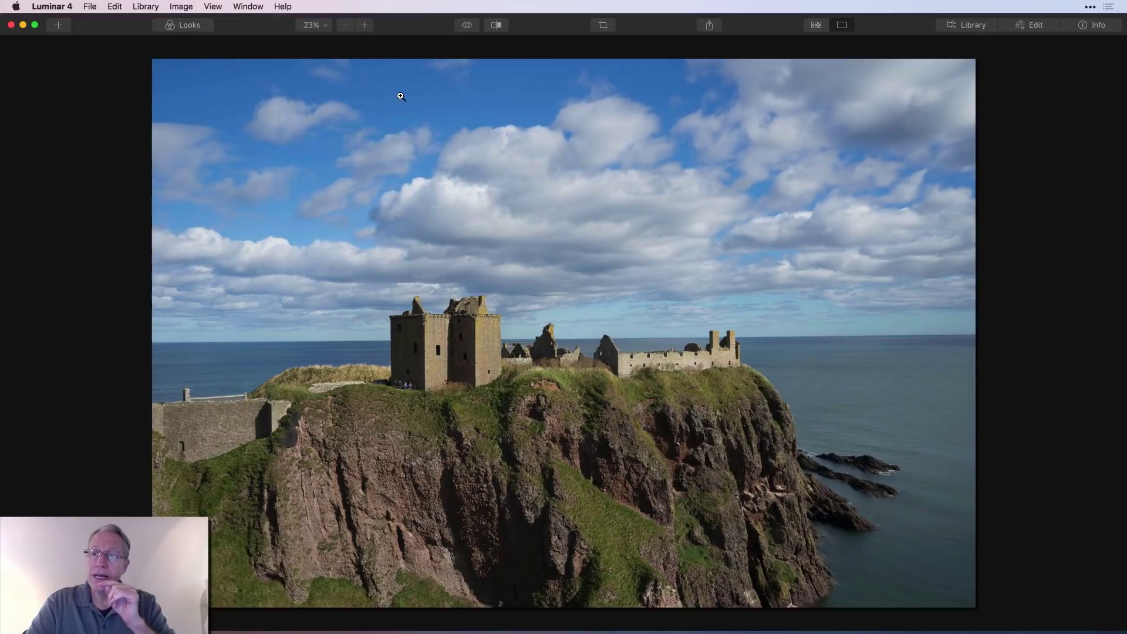
click(187, 7)
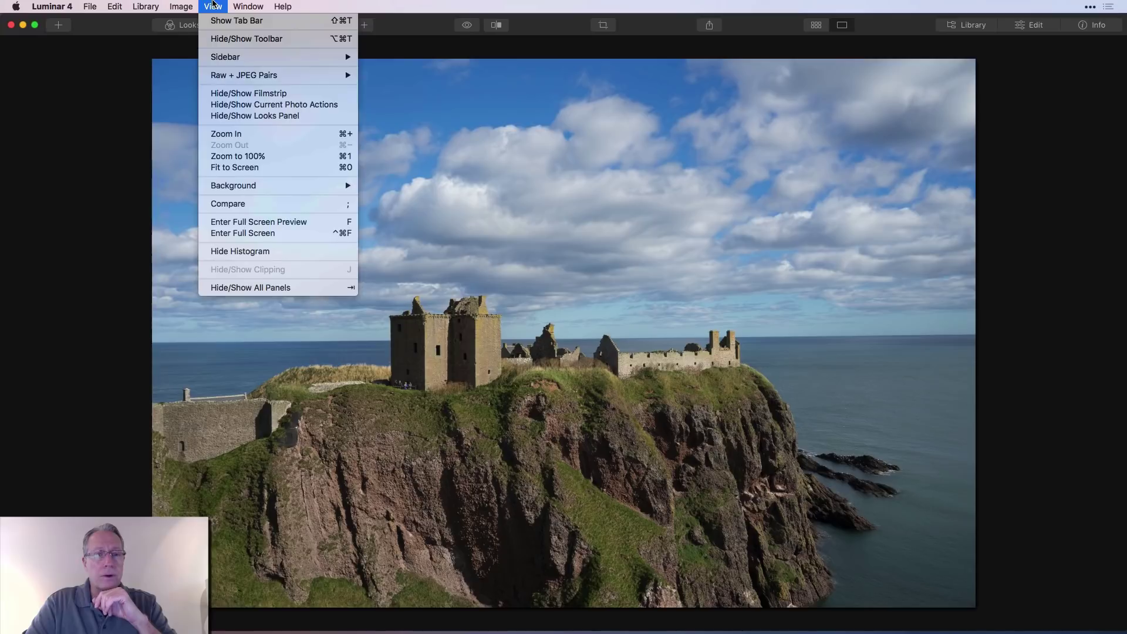
mouse_move(276, 57)
click(378, 68)
Set the View background to White, then back to Dark.
click(213, 7)
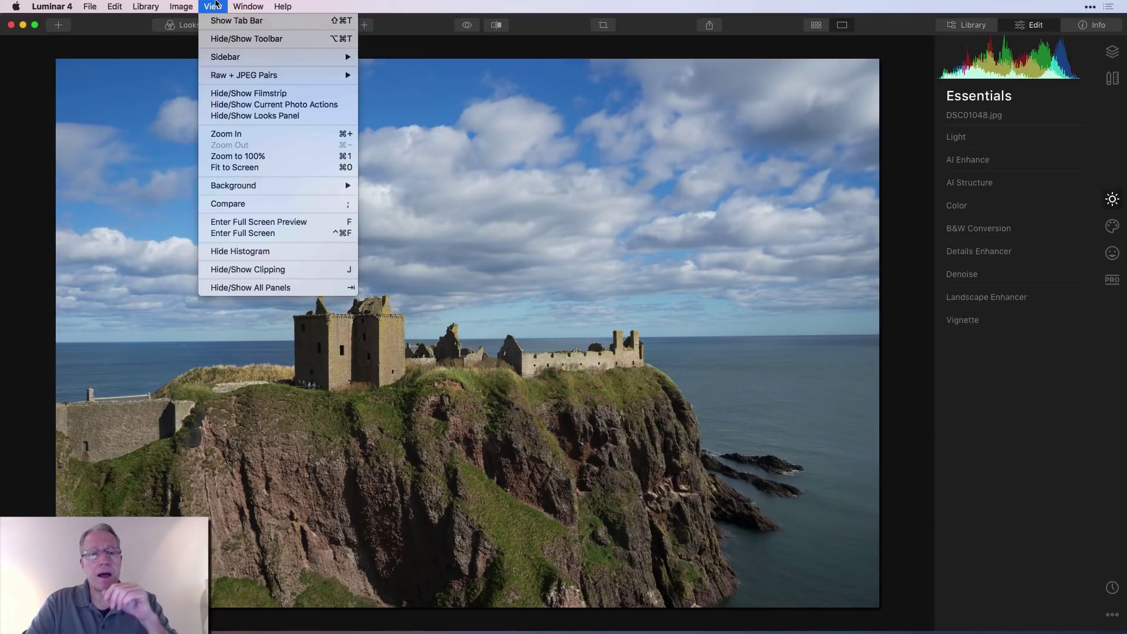
mouse_move(245, 187)
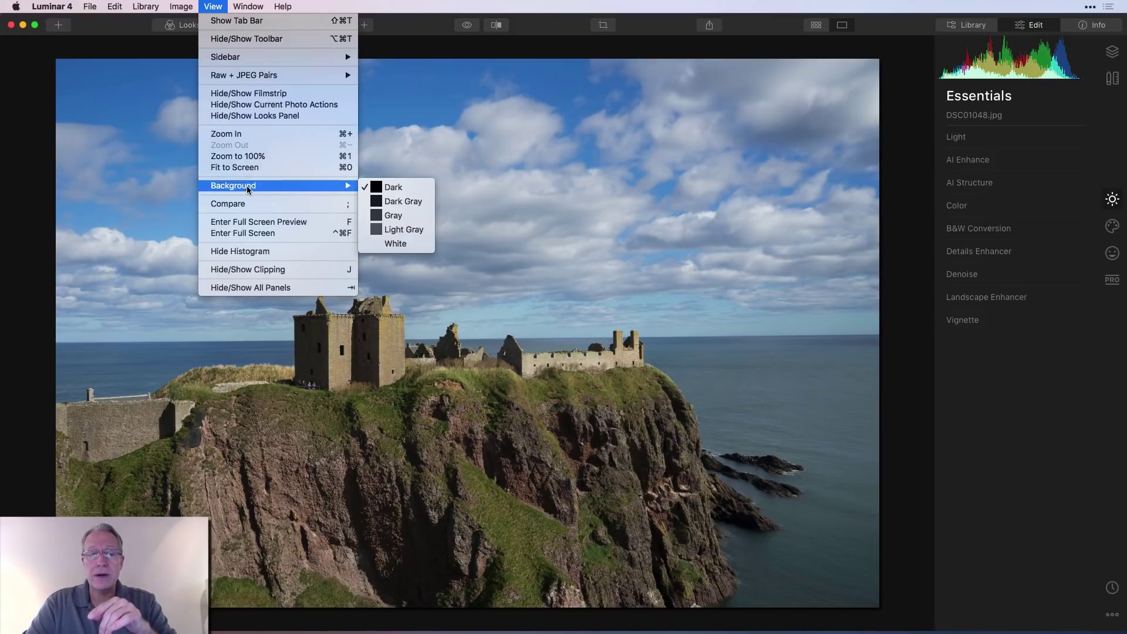
click(404, 246)
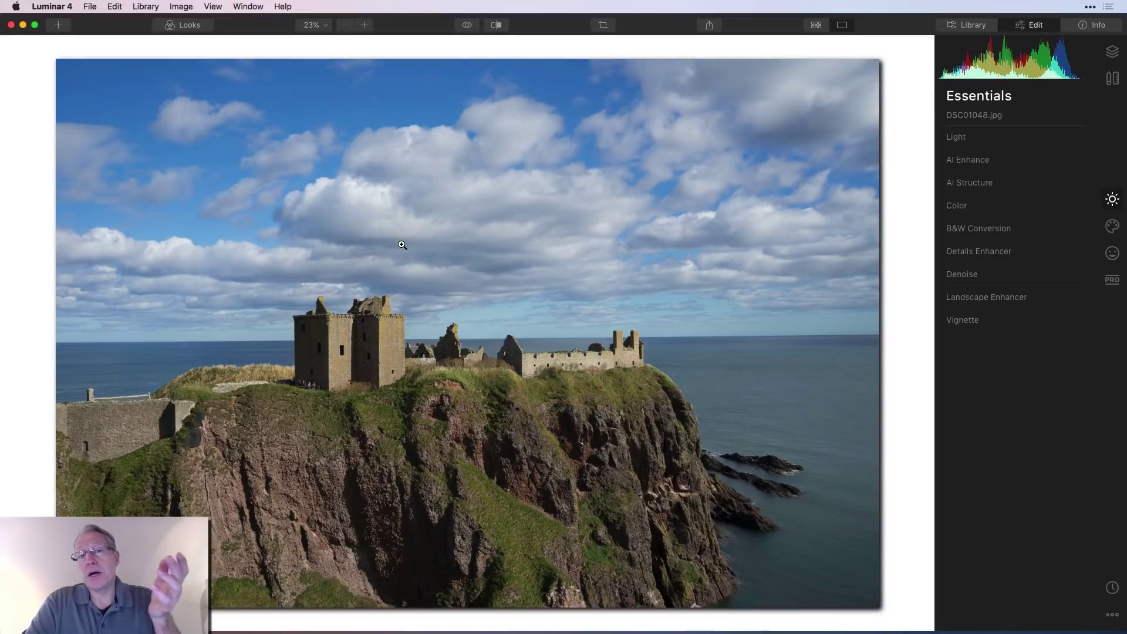
click(214, 6)
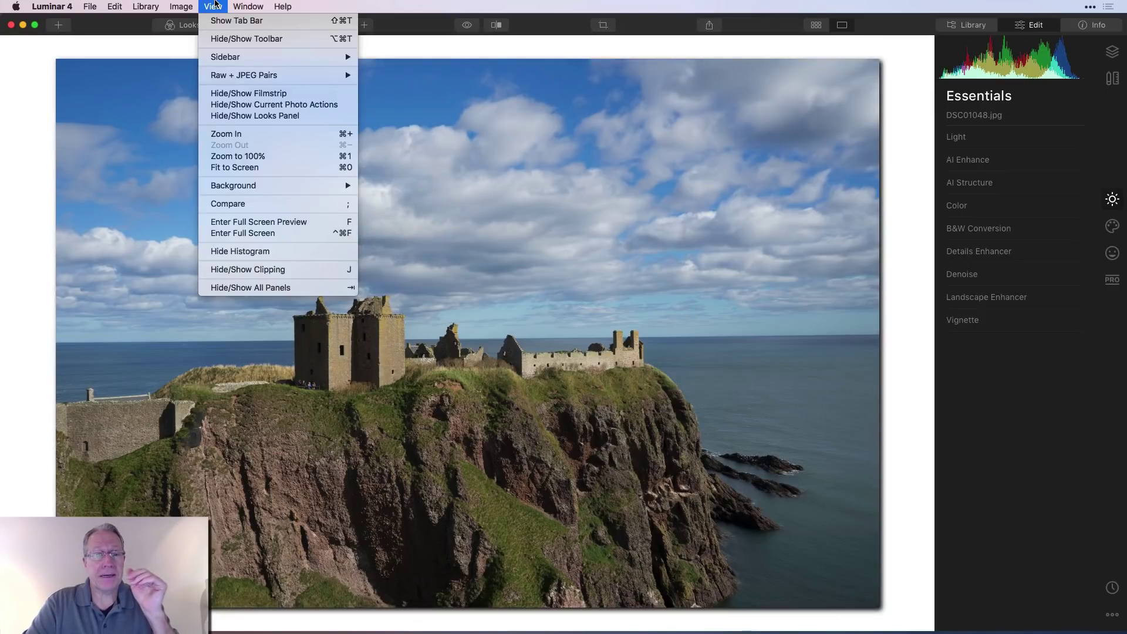
mouse_move(276, 185)
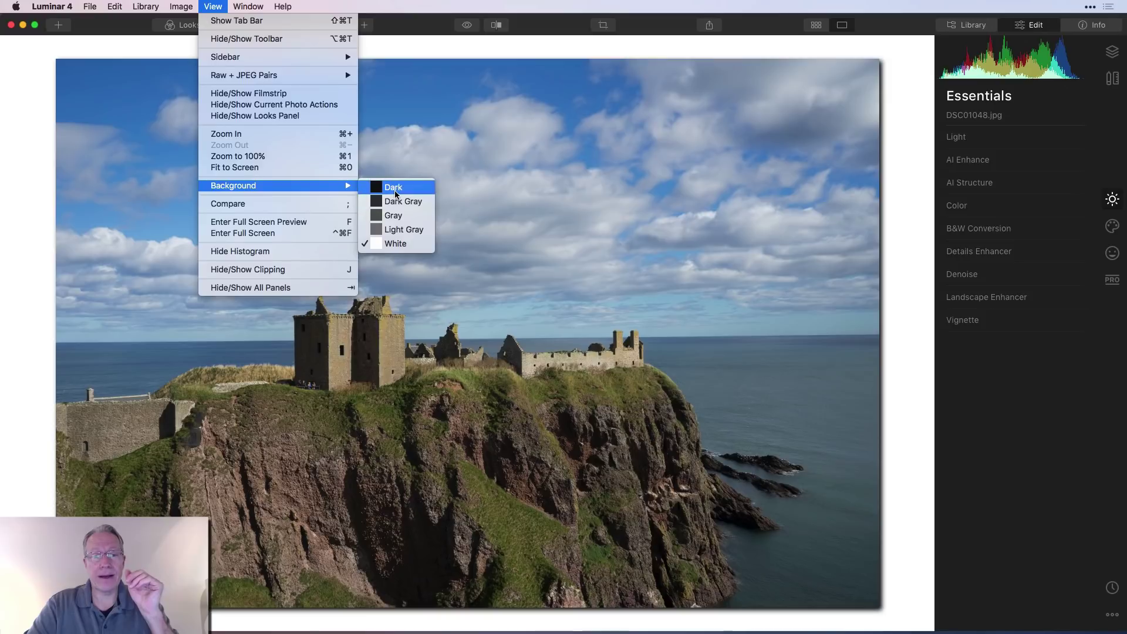
click(395, 189)
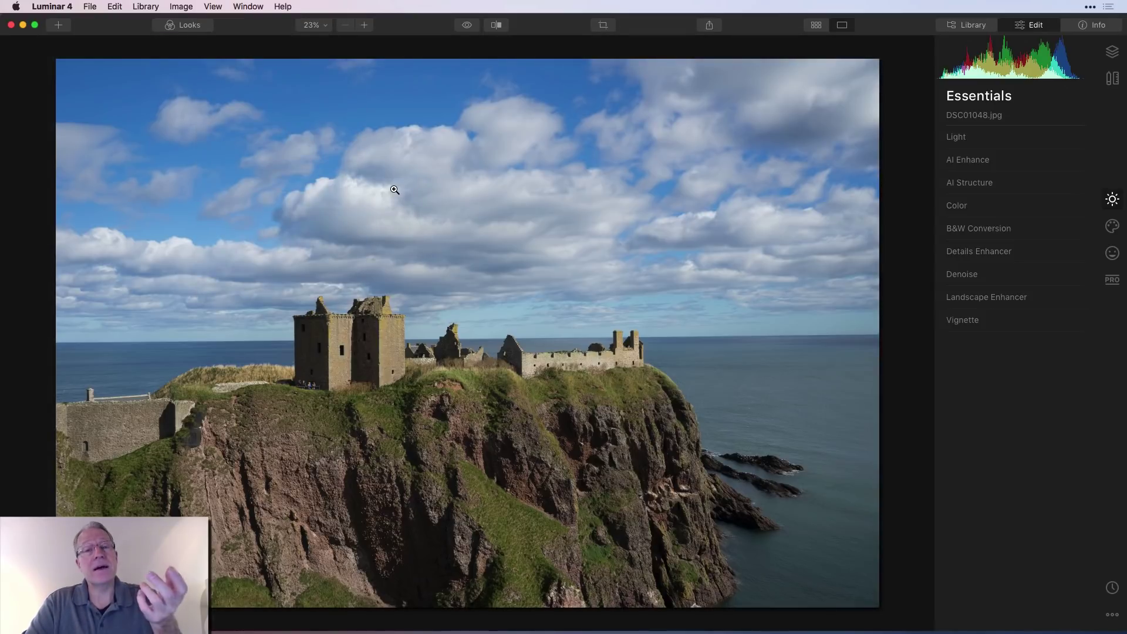
Check the View and Window menus, closing them without choosing anything.
click(216, 5)
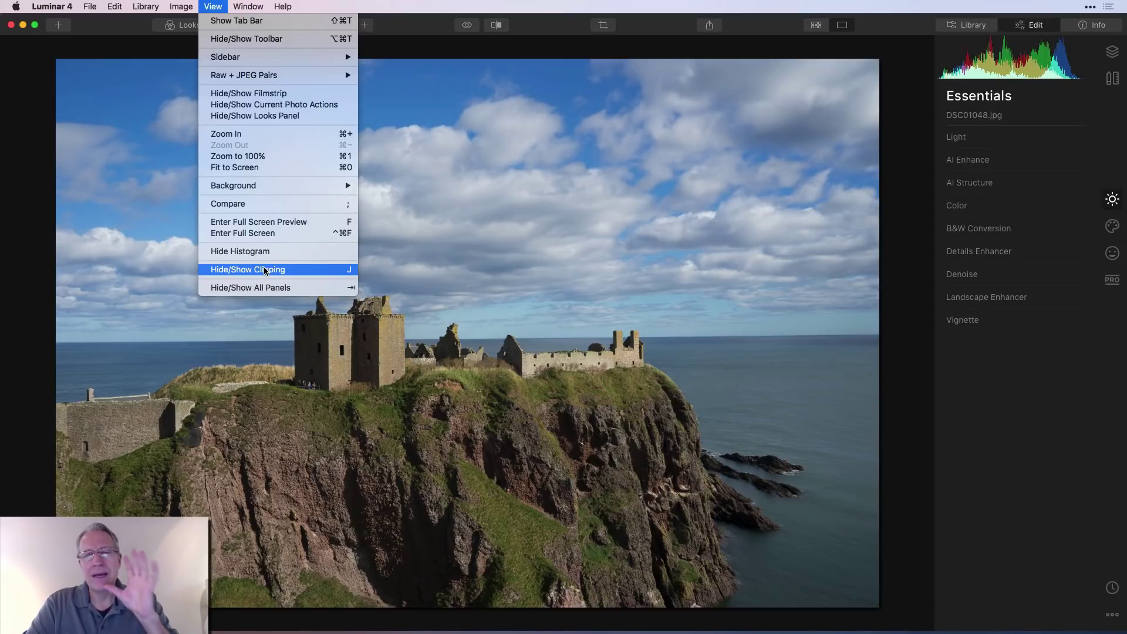
mouse_move(253, 5)
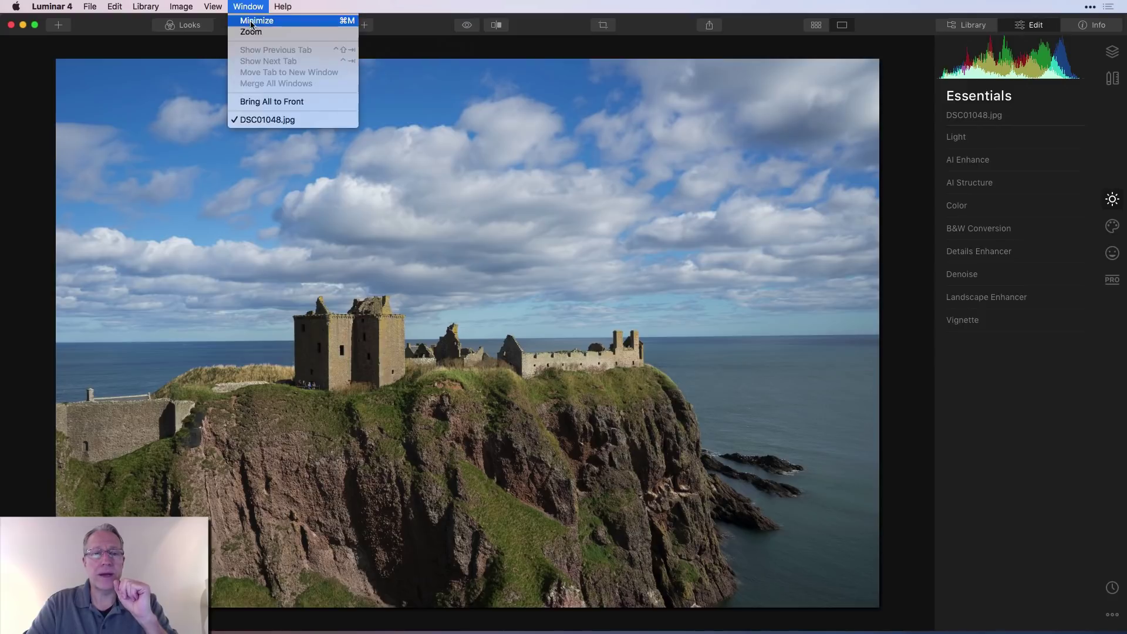
click(404, 32)
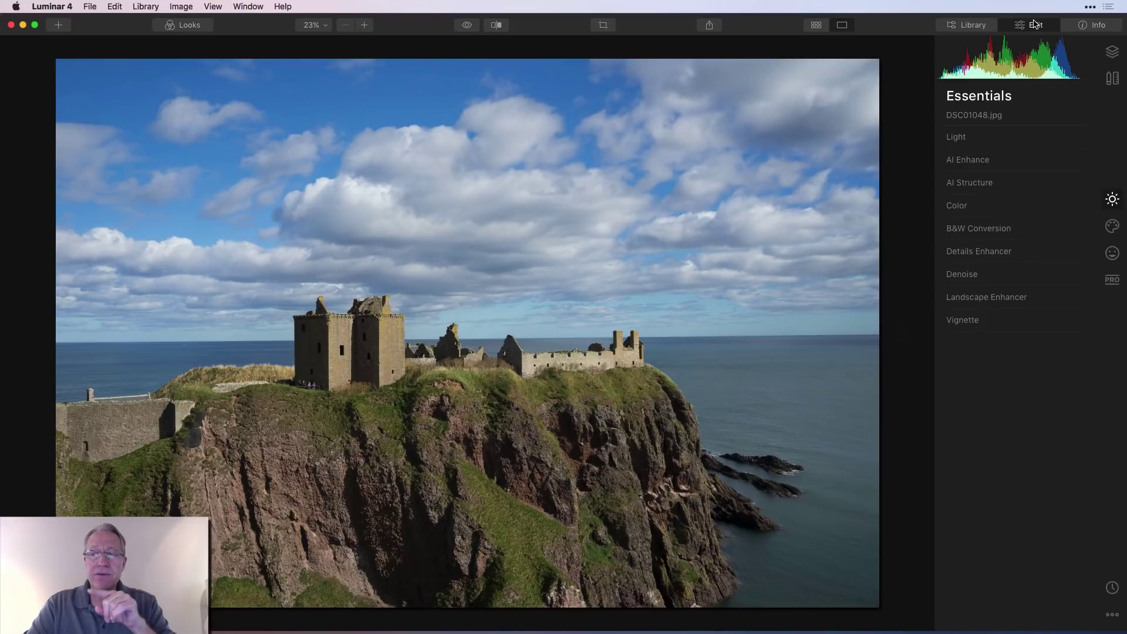
mouse_move(1030, 65)
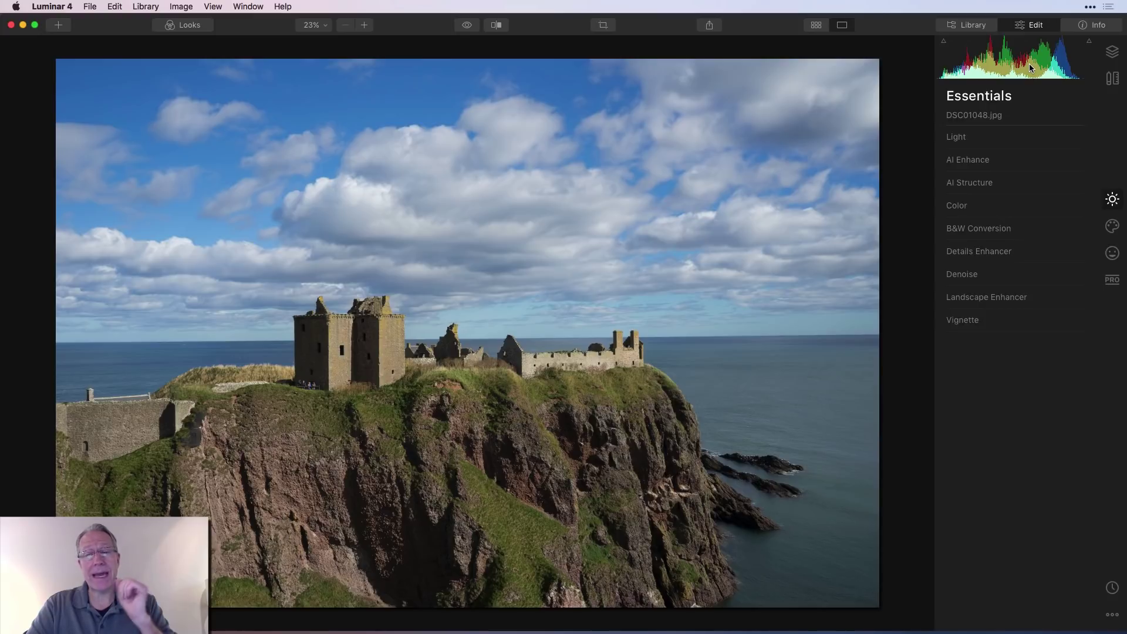
click(1113, 617)
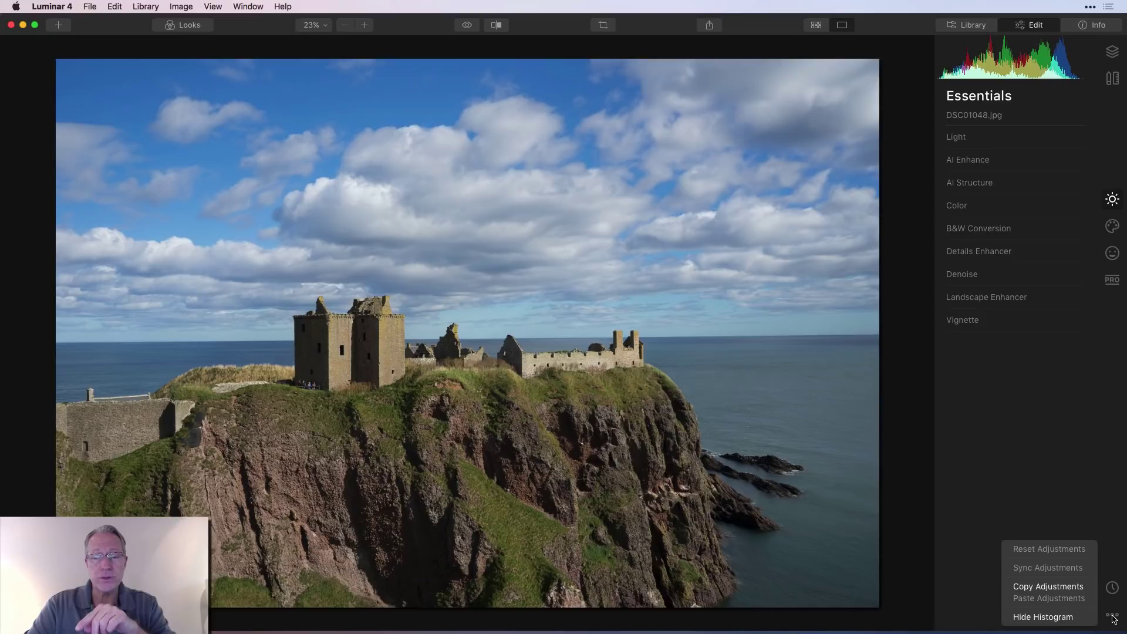
click(1050, 621)
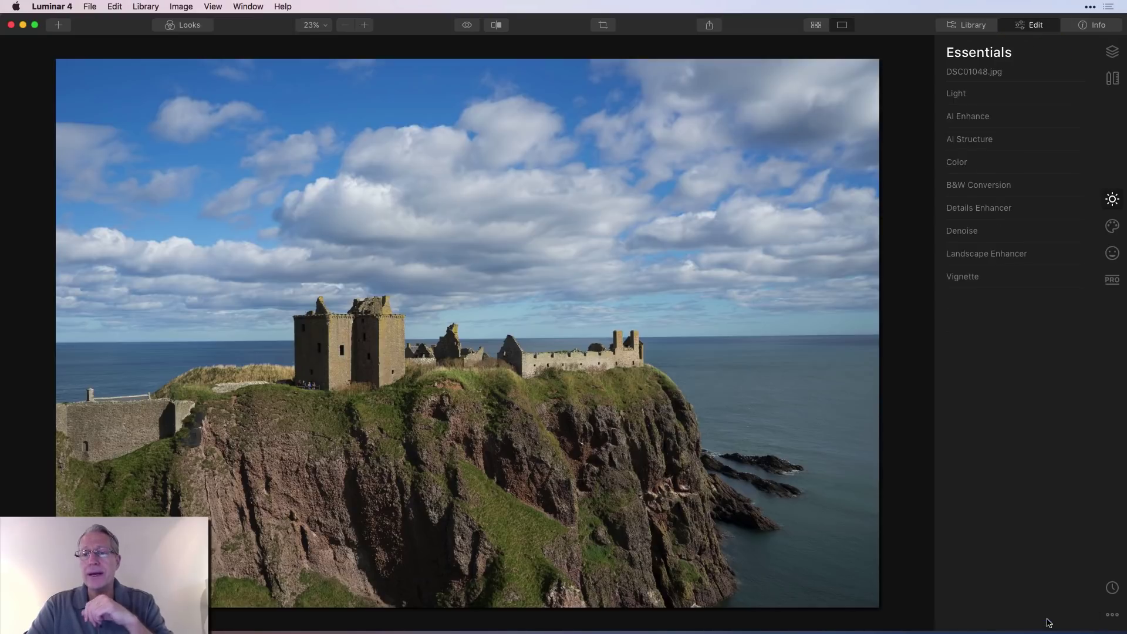
click(1113, 615)
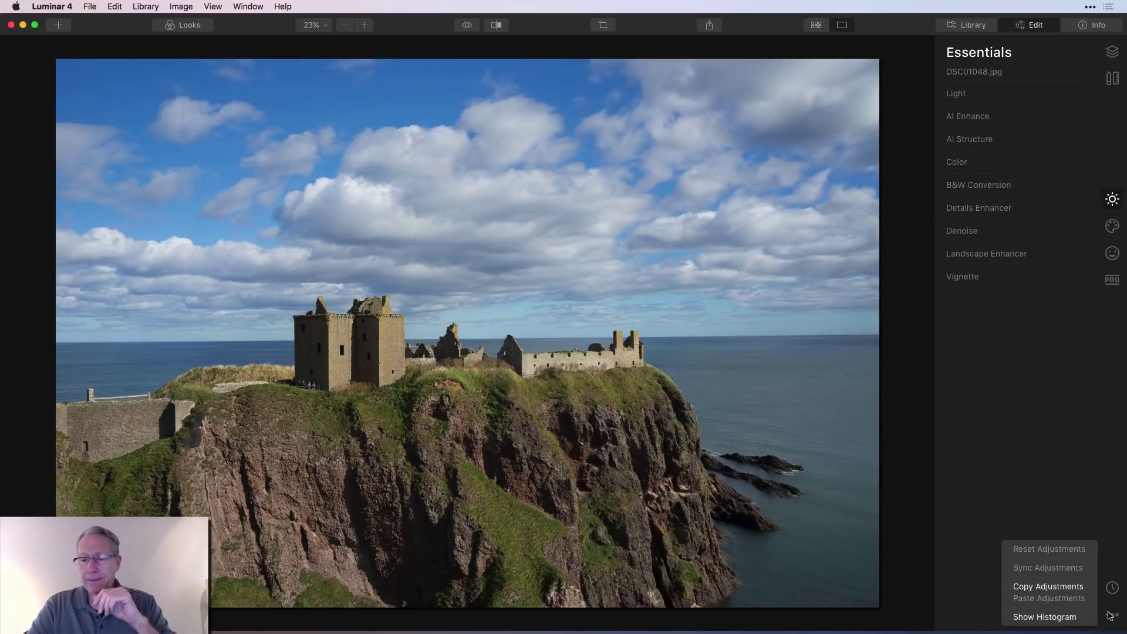
click(1067, 618)
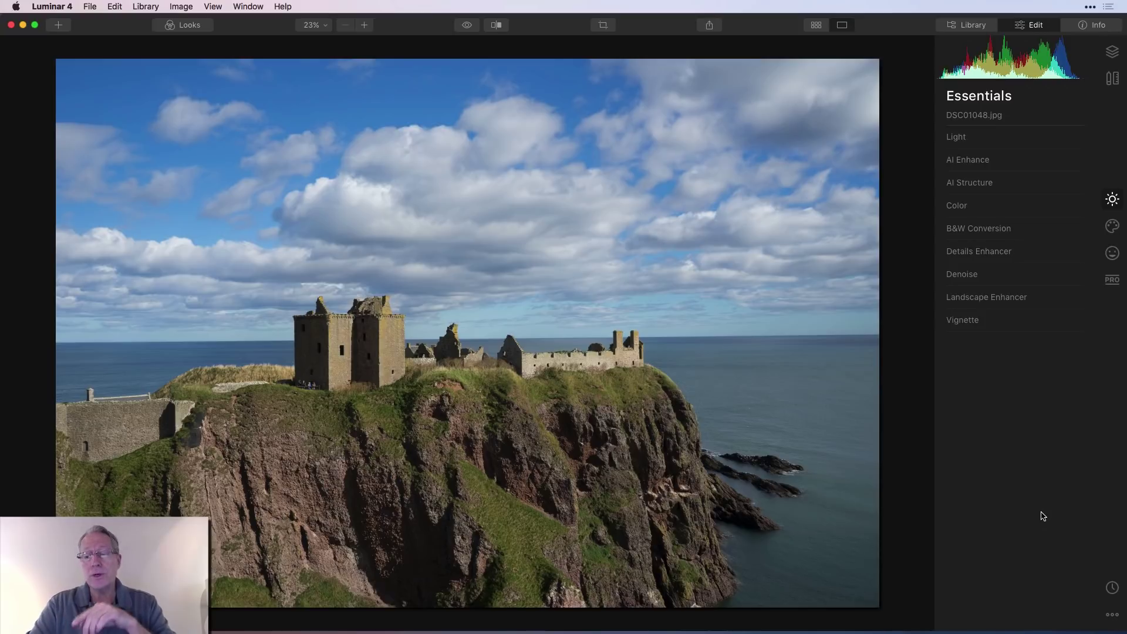
click(1112, 615)
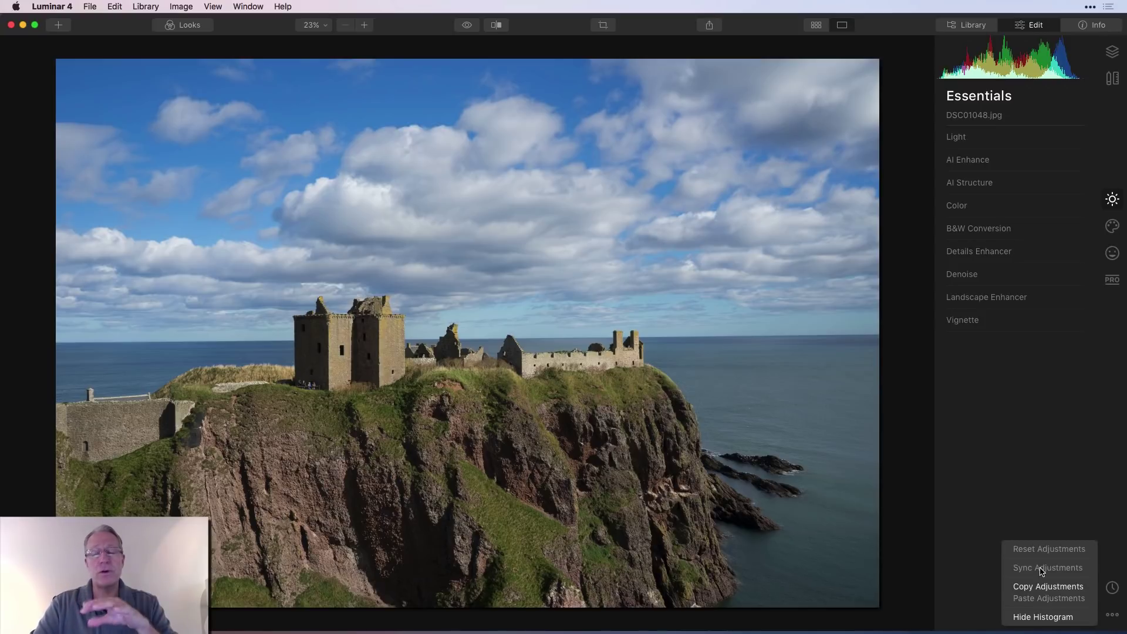
click(1039, 512)
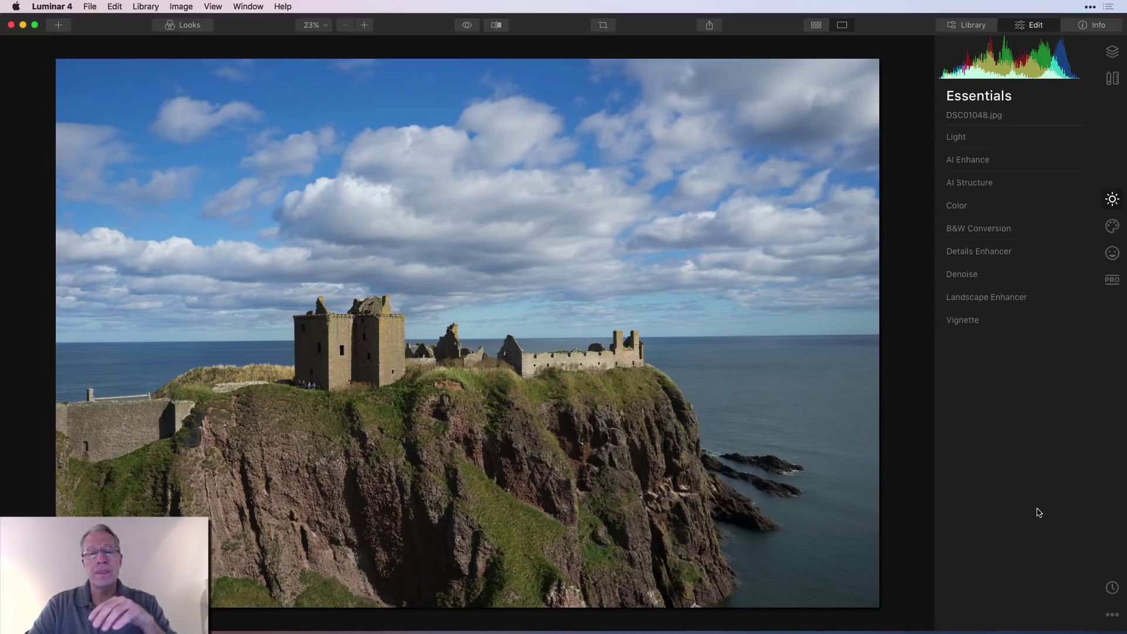
click(1115, 52)
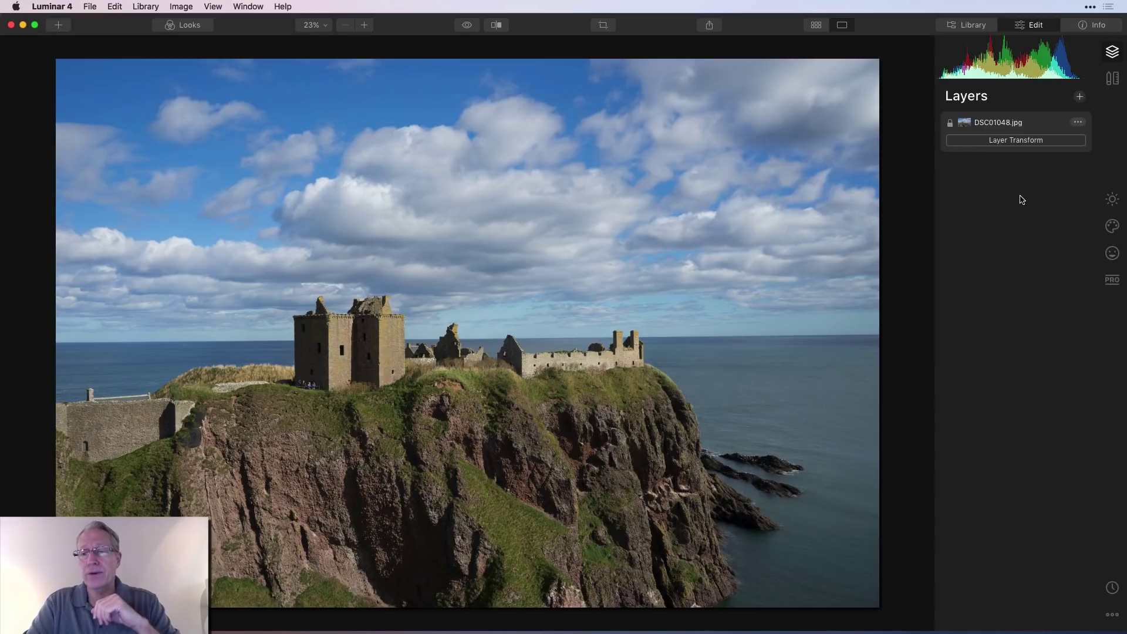
click(1114, 79)
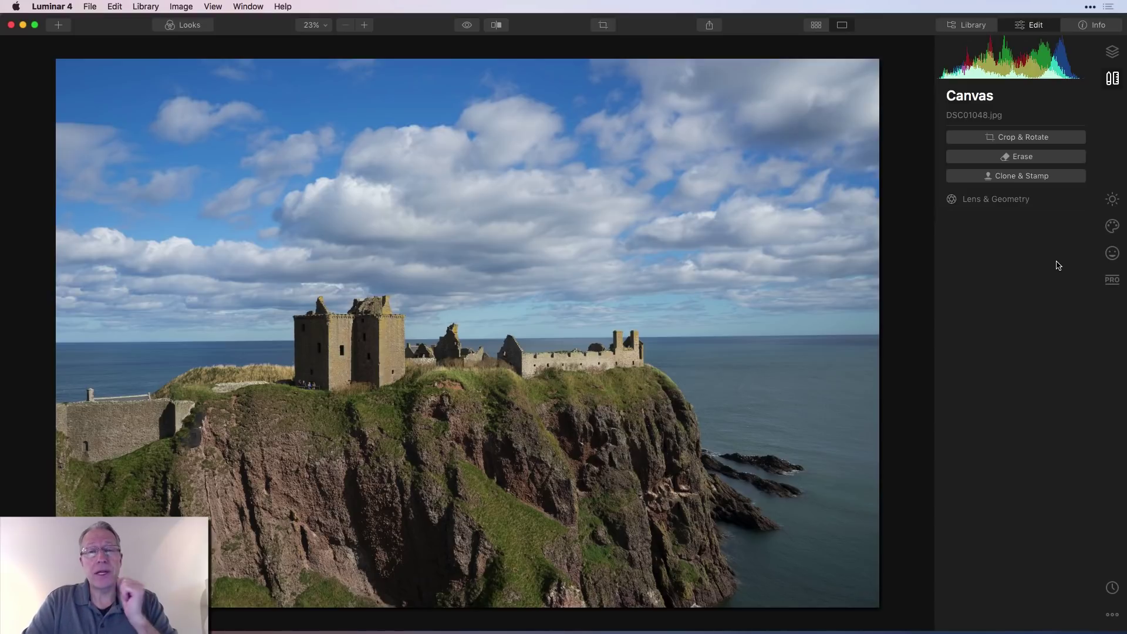
click(1114, 204)
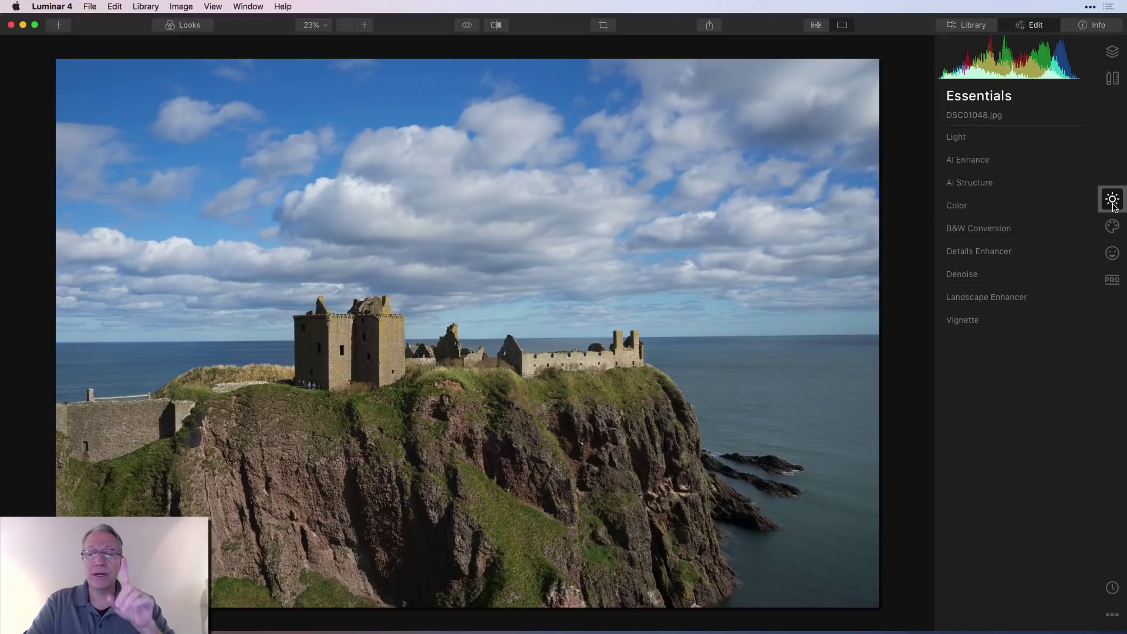
Preview the Creative, Portrait and Professional panels, then expand Light under Essentials.
click(1112, 225)
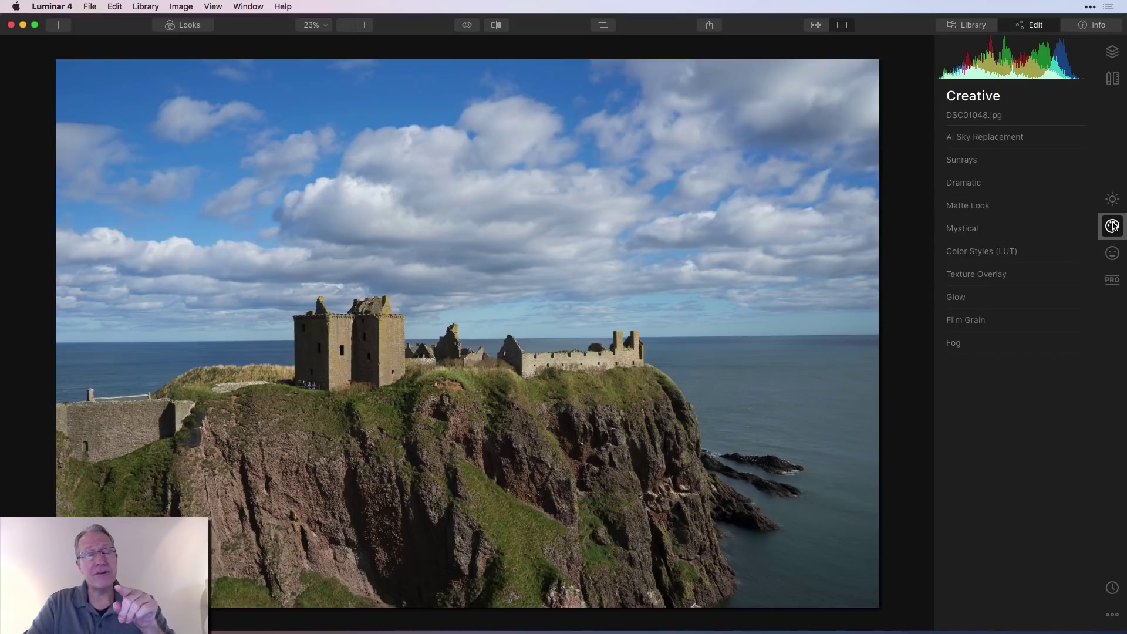
click(1112, 253)
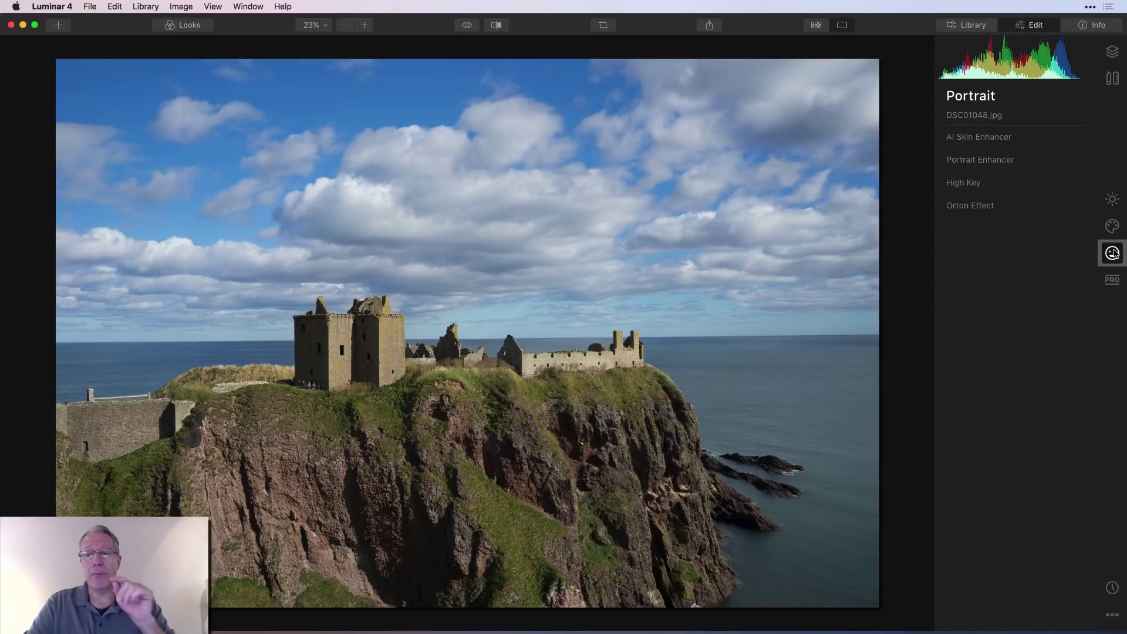
click(1119, 286)
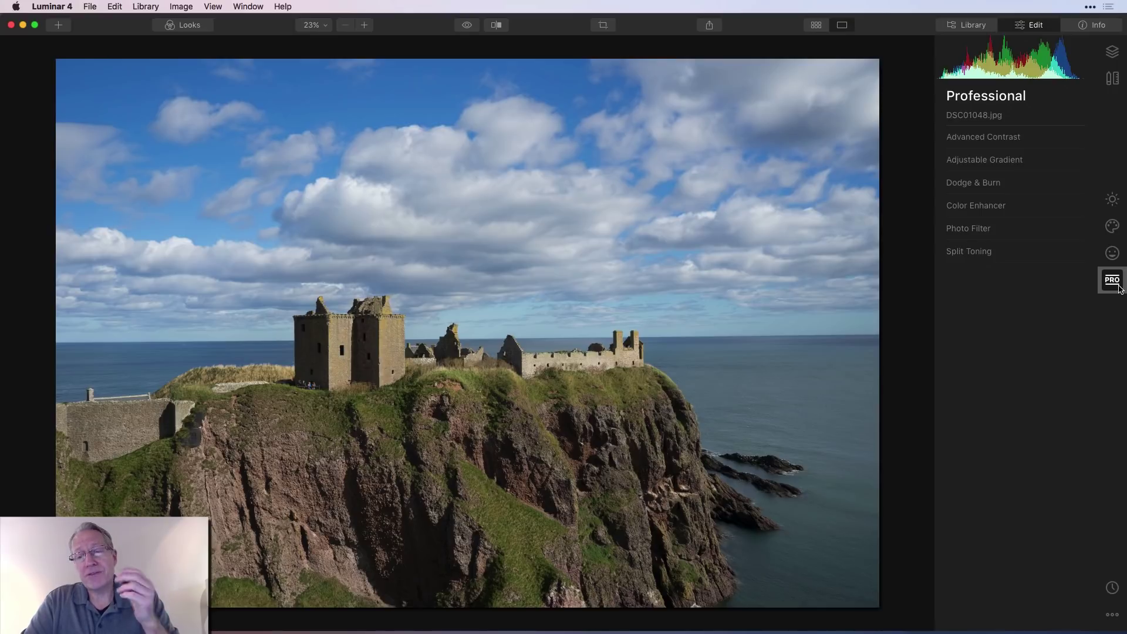
click(1113, 199)
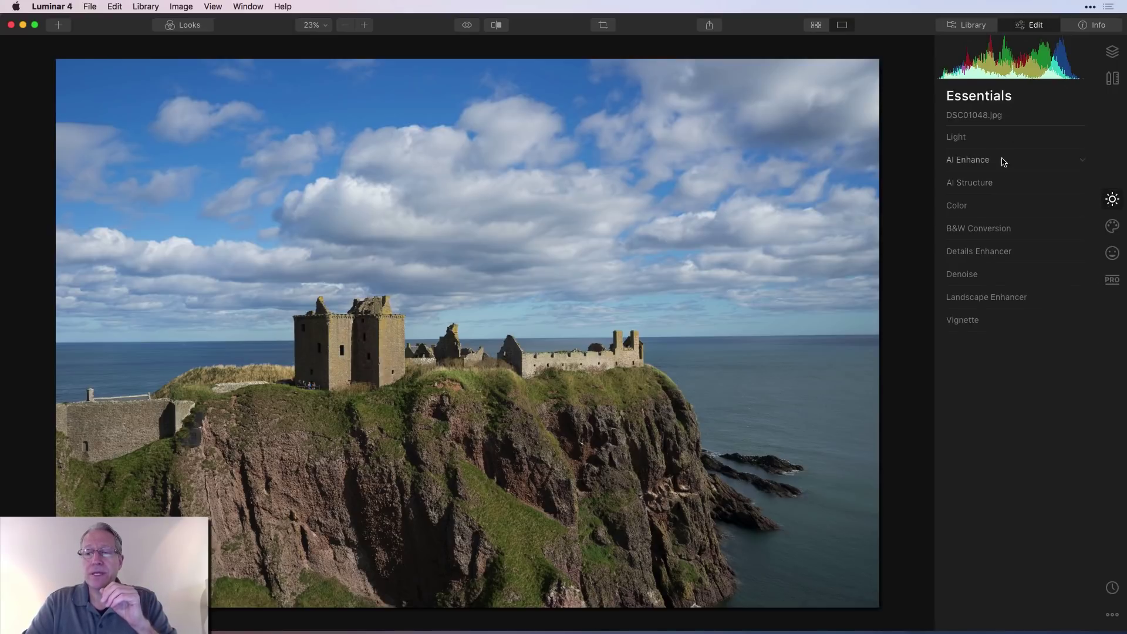
click(957, 138)
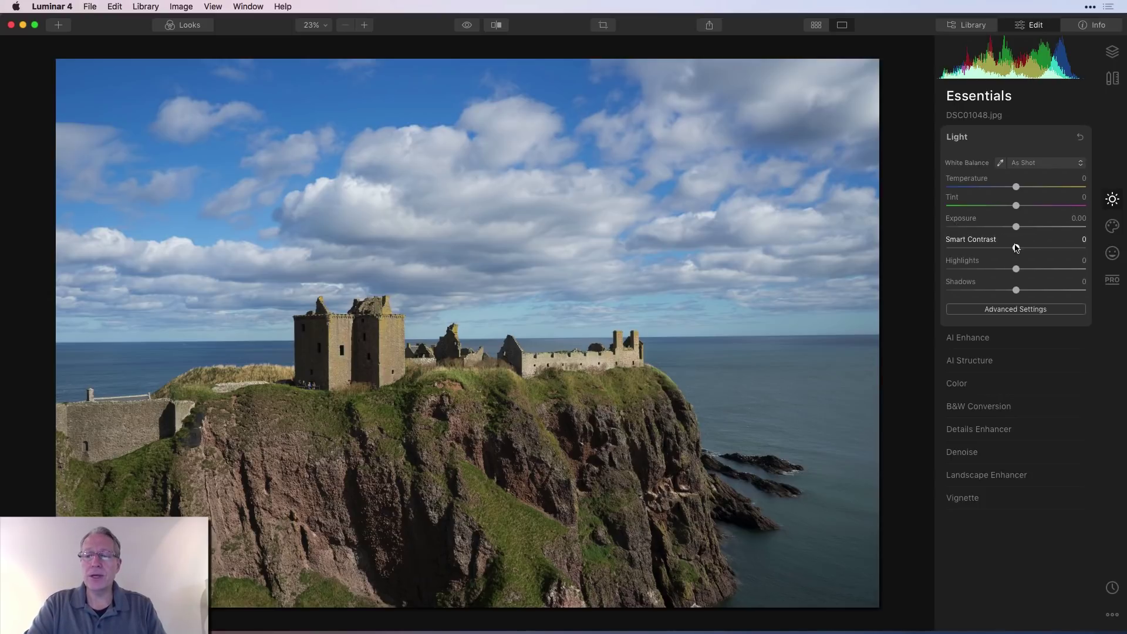
Set Smart Contrast 40, Highlights -38, Shadows 19, peek at Advanced Settings, then collapse Light.
drag(1017, 248, 1047, 248)
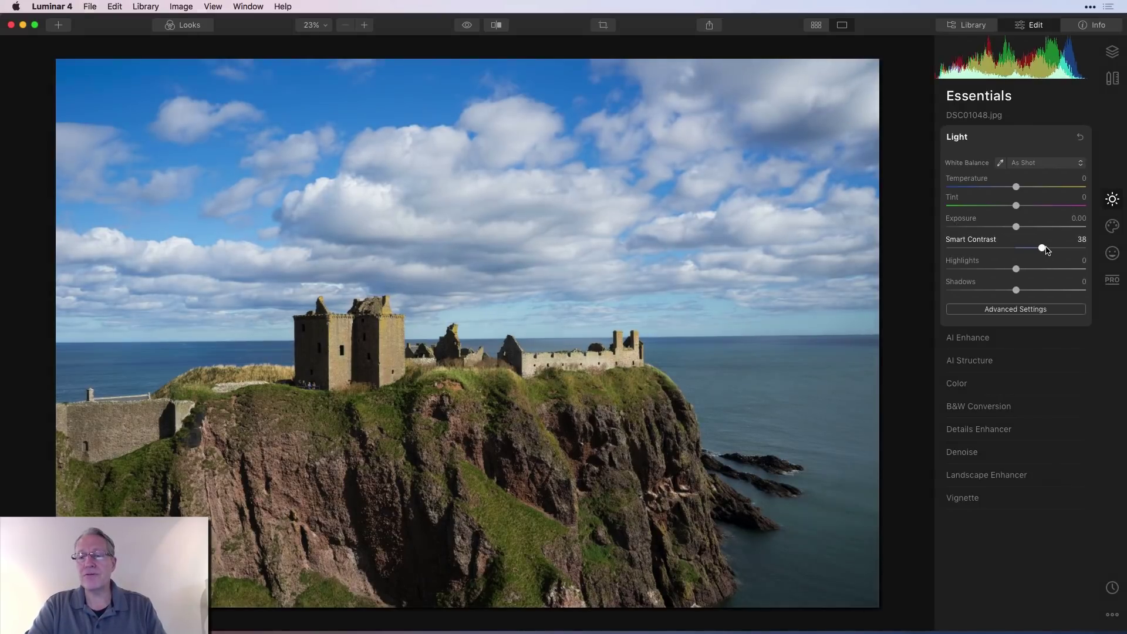
click(988, 271)
drag(1016, 290, 1030, 291)
click(1023, 309)
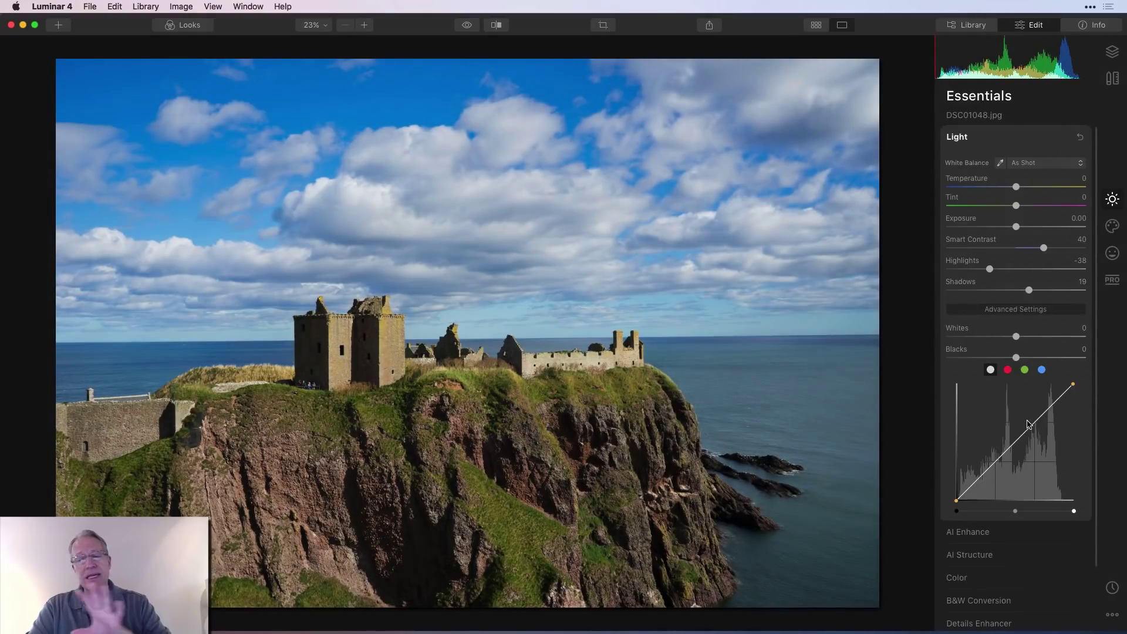
click(1029, 311)
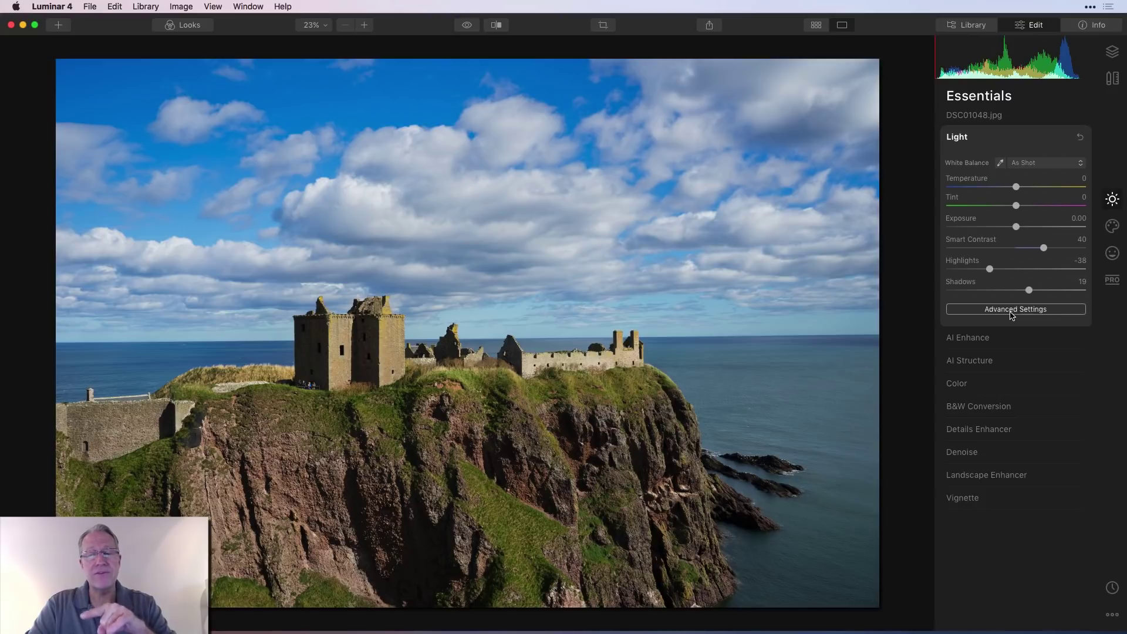
click(1030, 144)
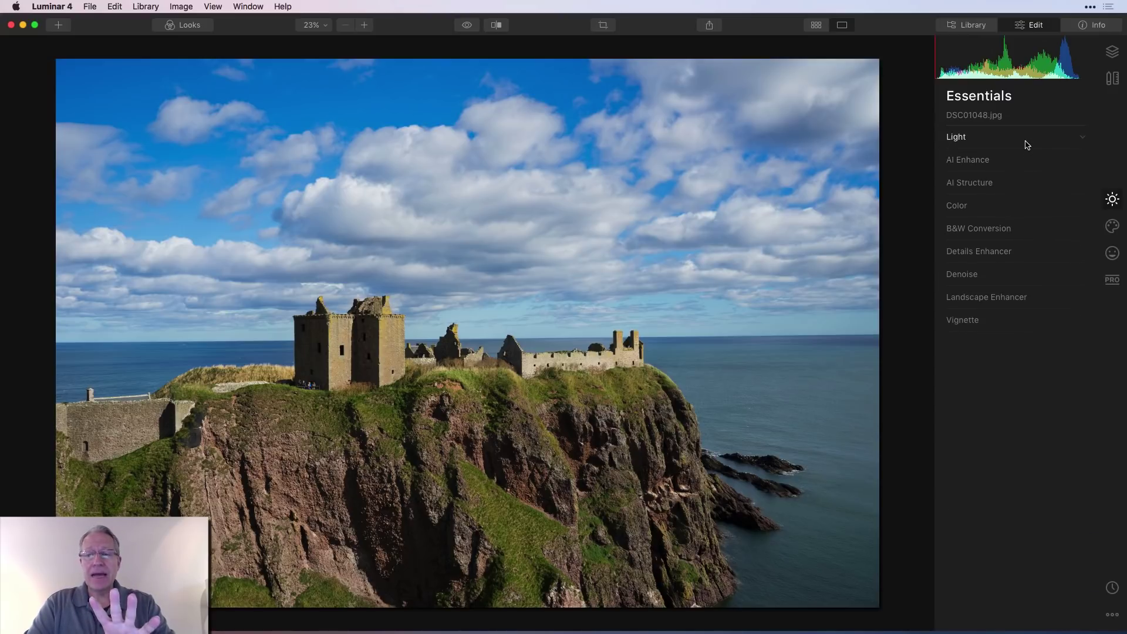
click(994, 162)
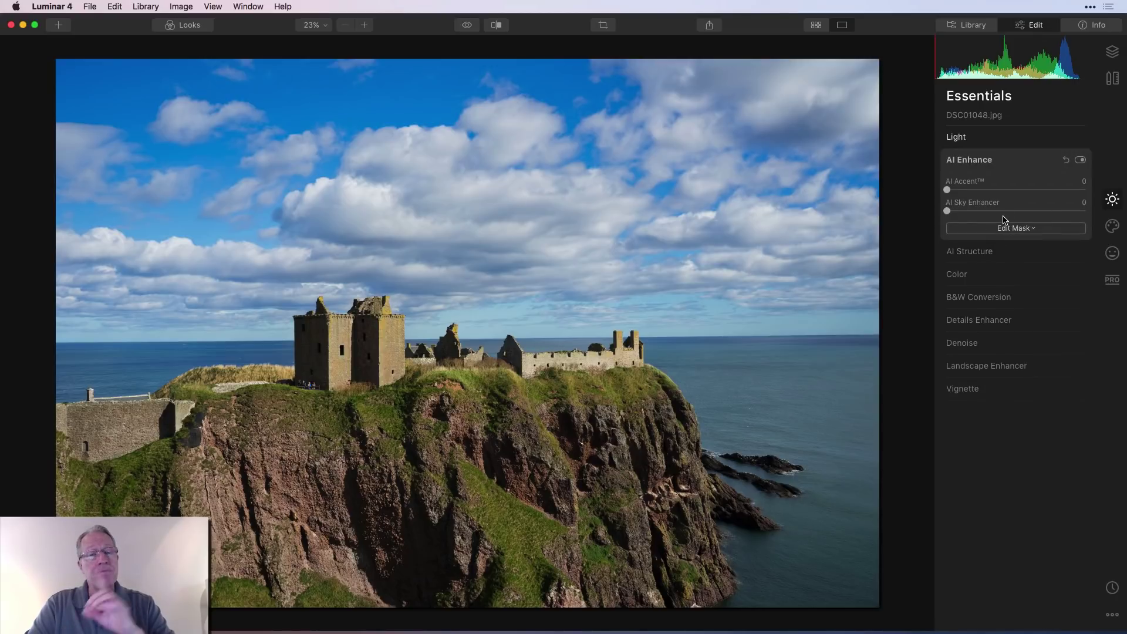
click(1018, 168)
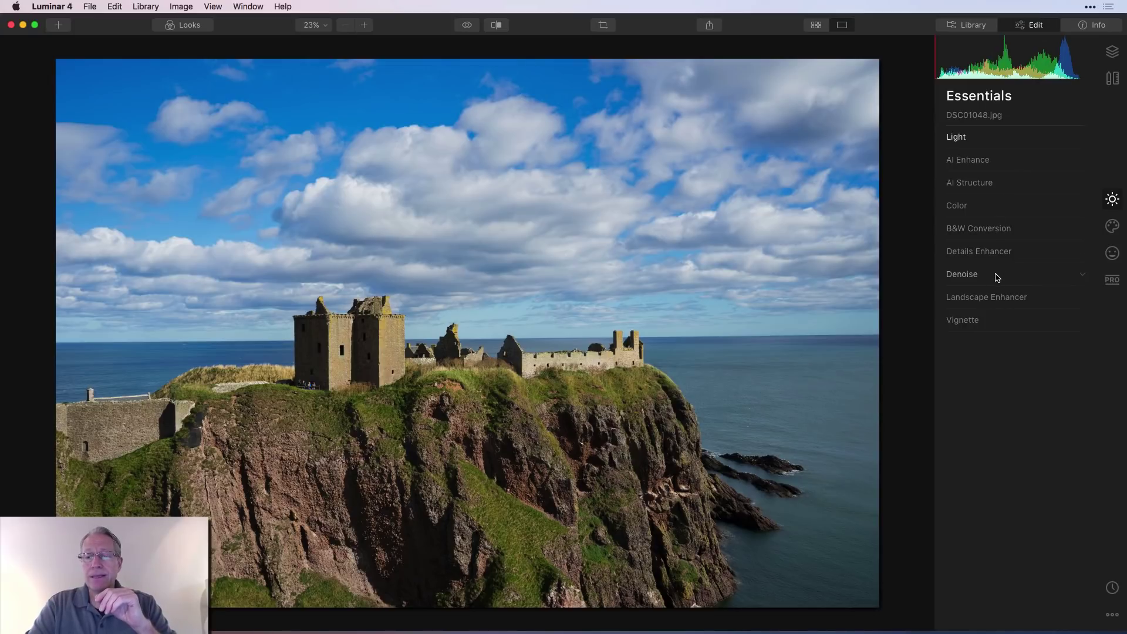
click(999, 299)
drag(948, 348, 1012, 349)
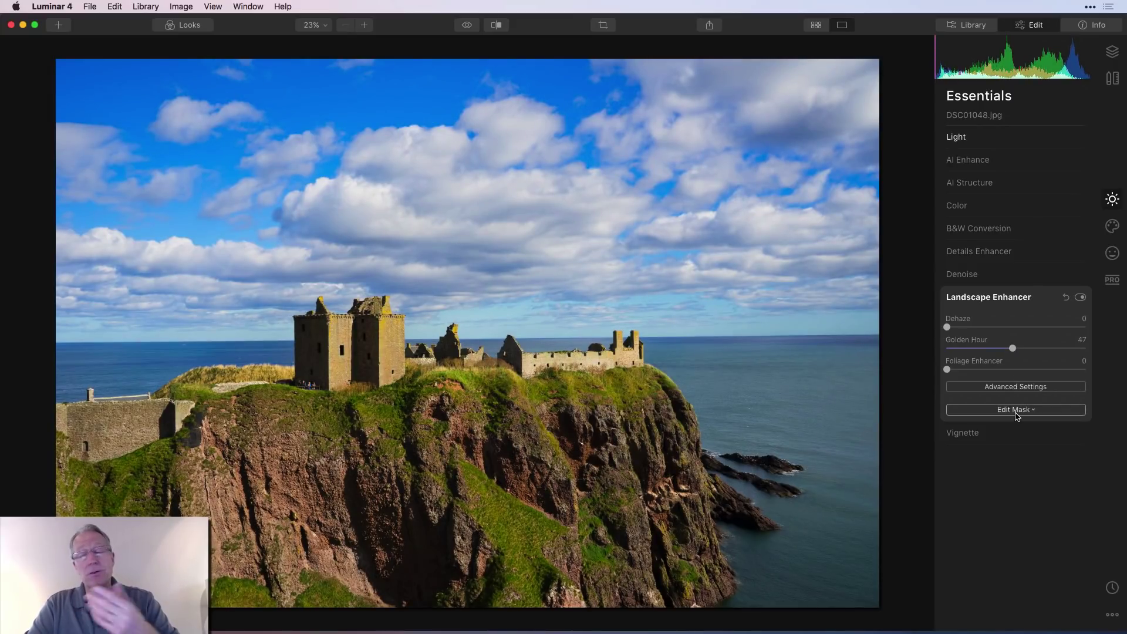
click(1066, 297)
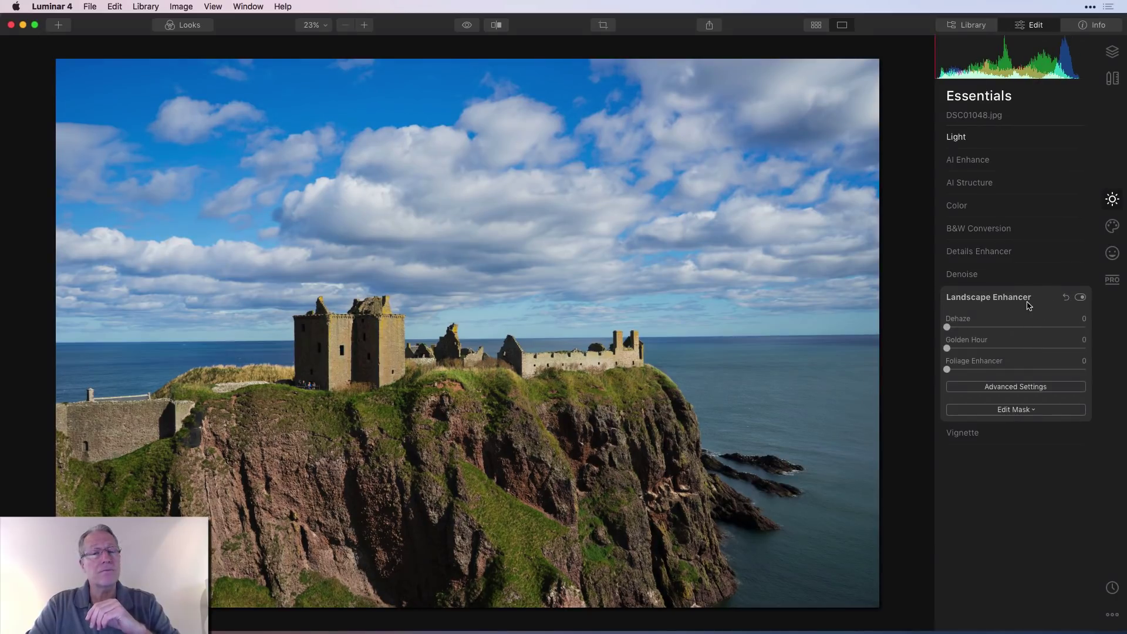
click(1029, 305)
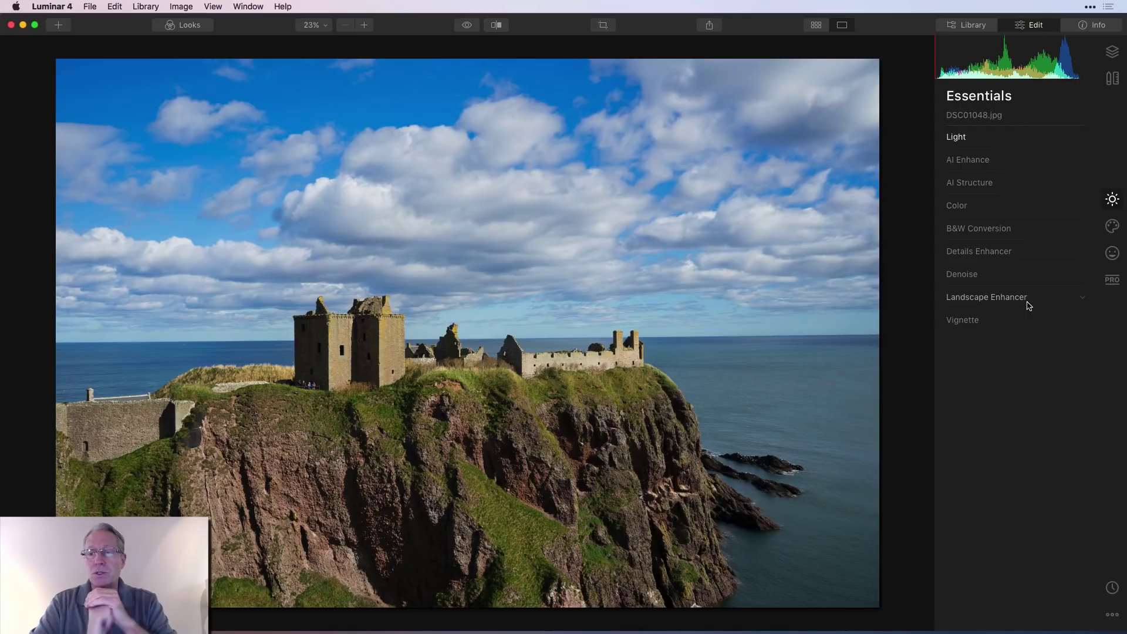
In History, step back to Golden Hour, then to Original, and return to Essentials.
click(1112, 592)
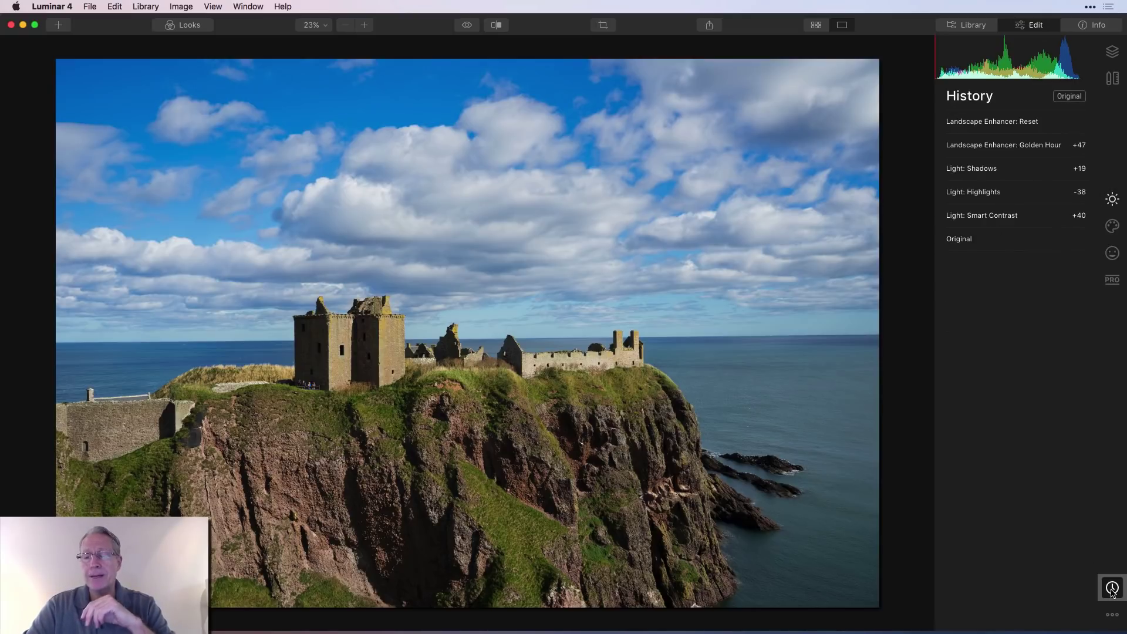
click(1006, 147)
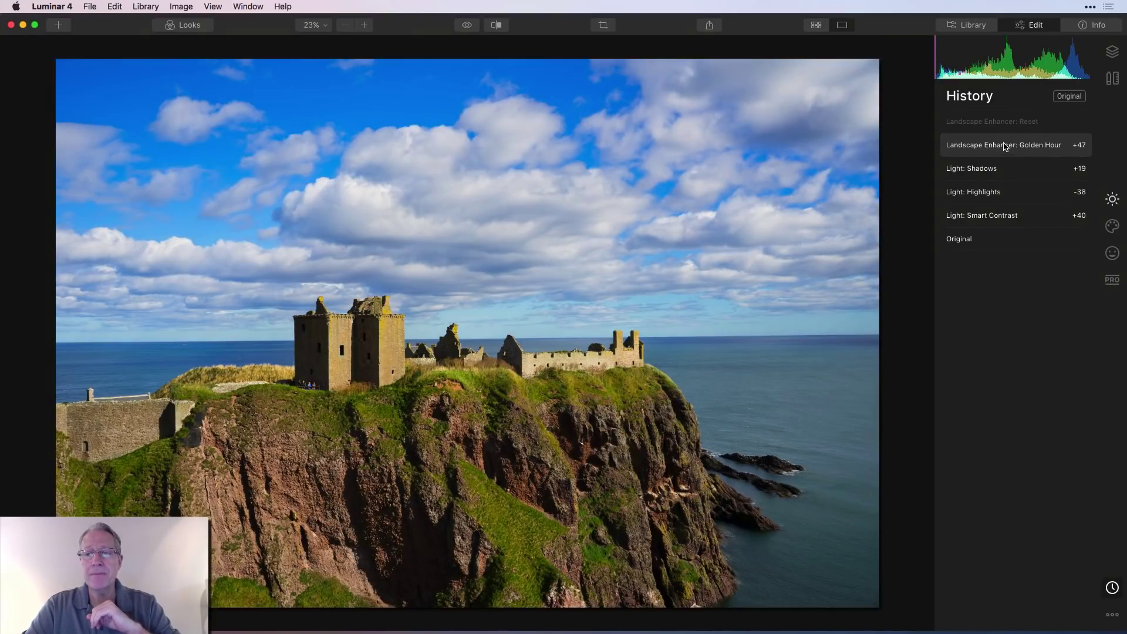
click(1000, 238)
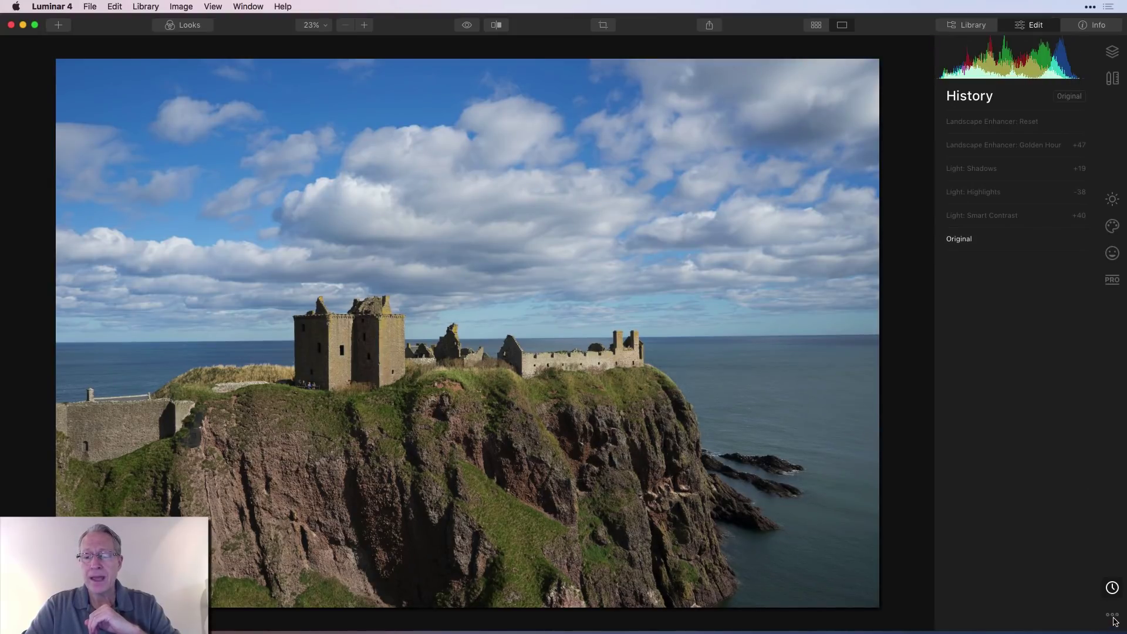
click(1113, 200)
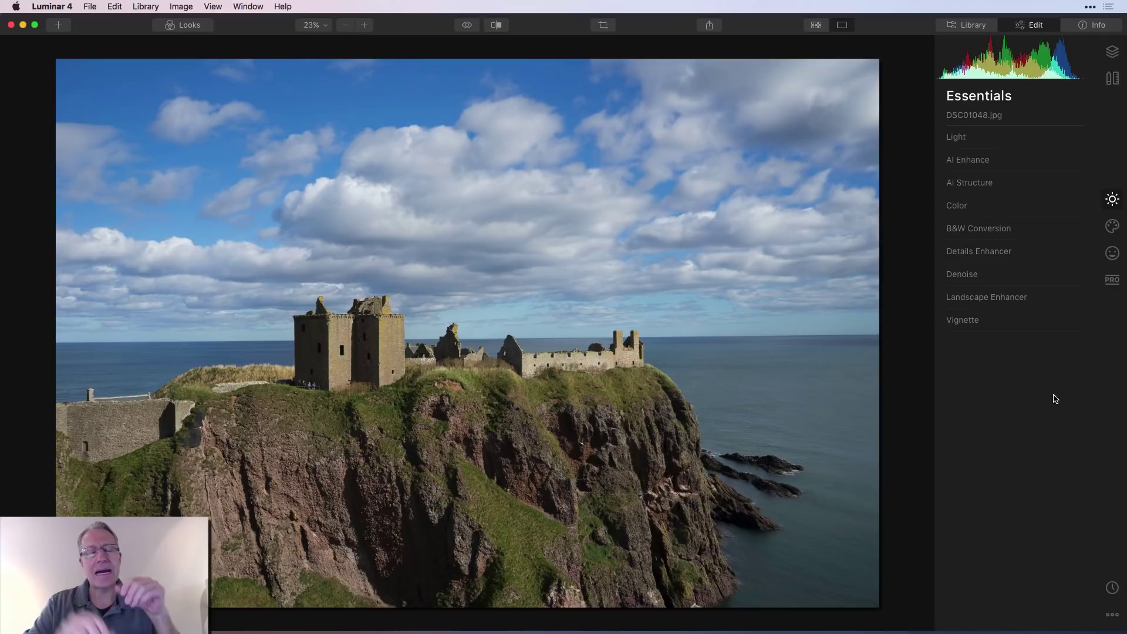
Show the Library's All Photos shortcut as a thumbnail grid and scroll through it.
click(972, 25)
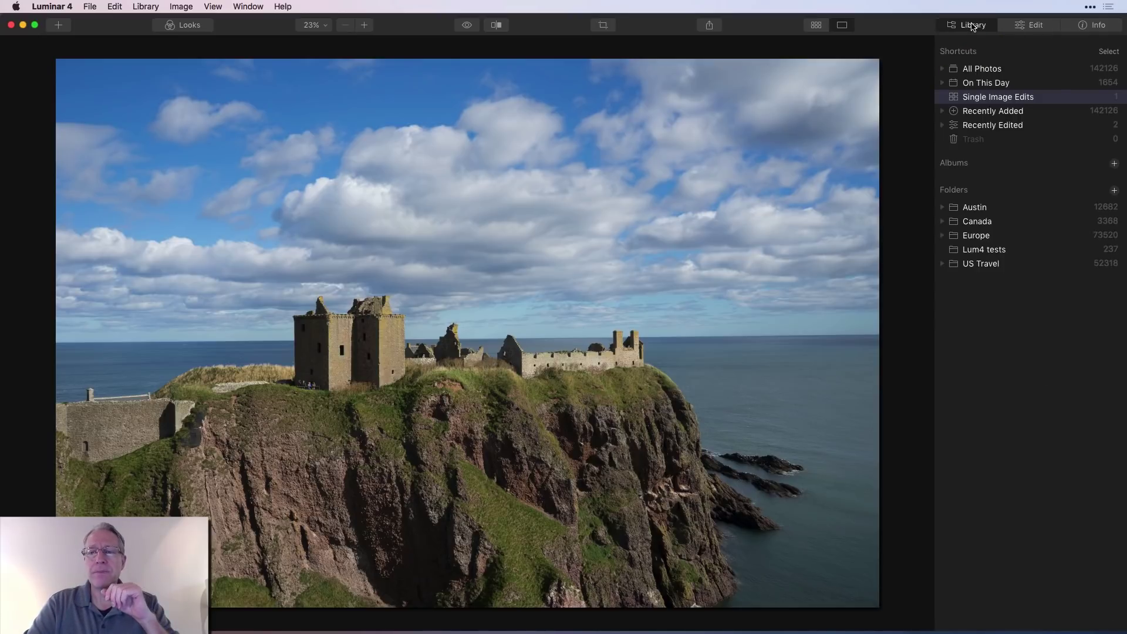
click(984, 68)
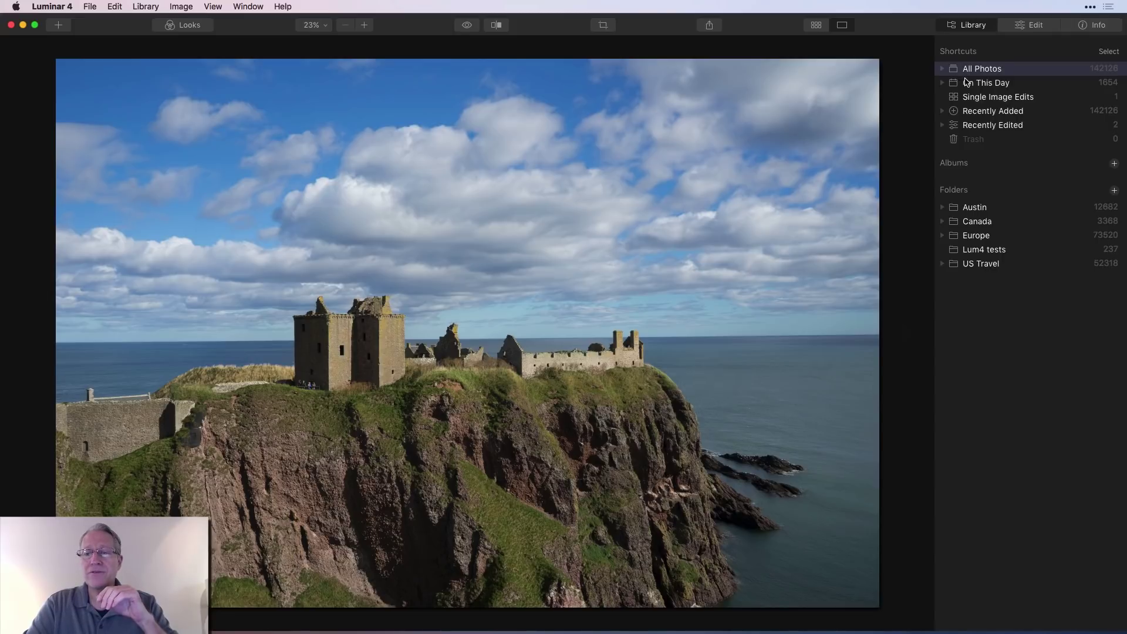
click(820, 27)
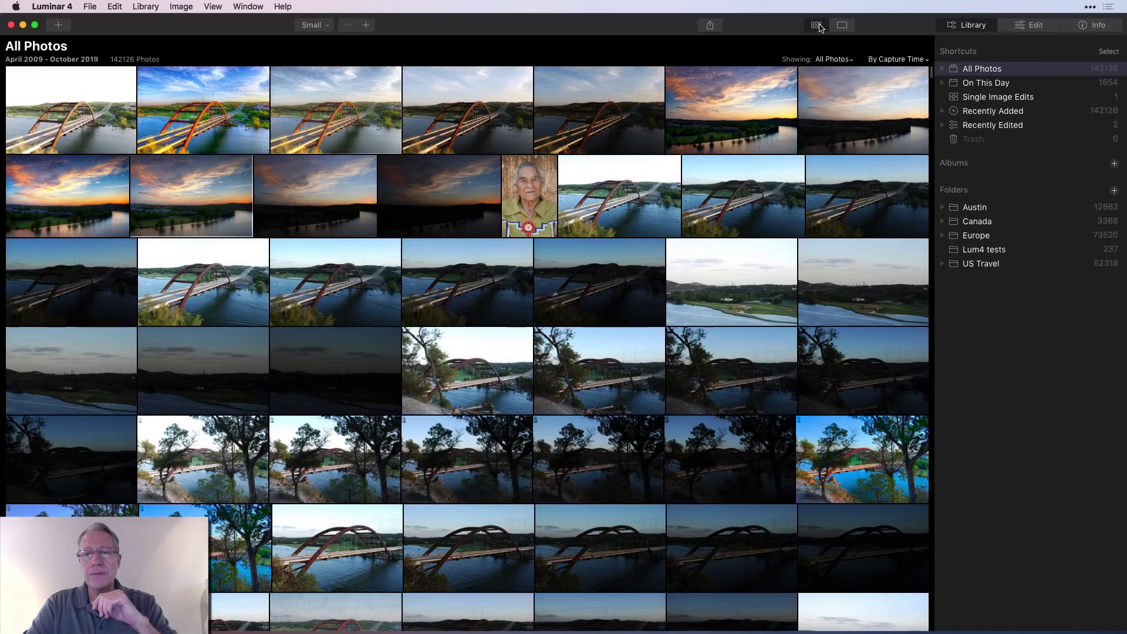
scroll(607, 227, down, 15)
scroll(607, 231, up, 2)
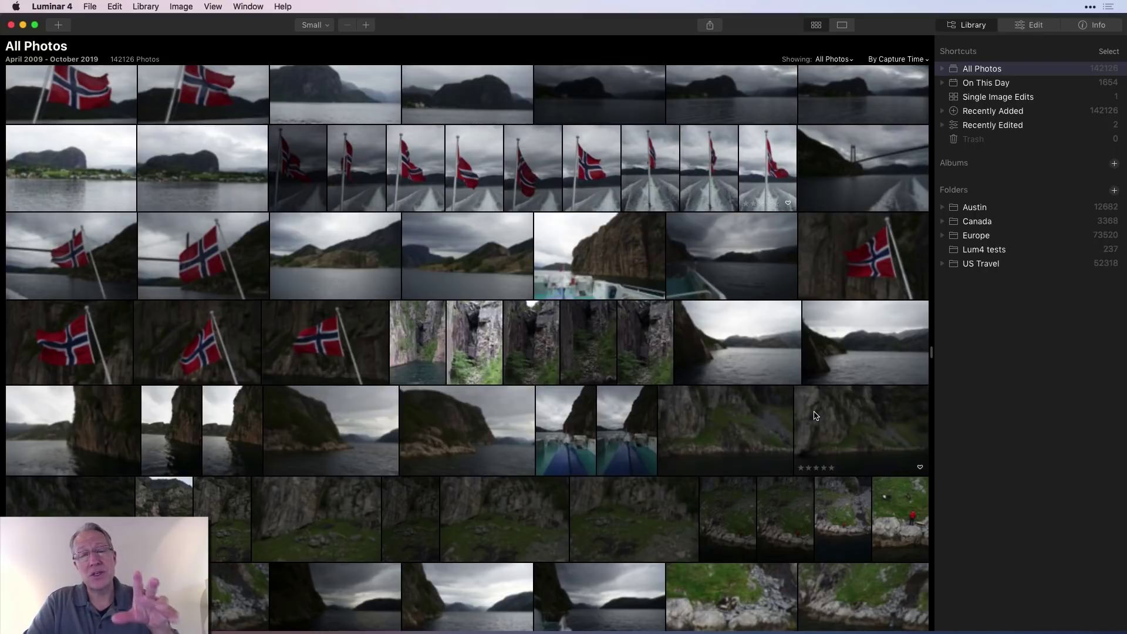
scroll(816, 415, up, 5)
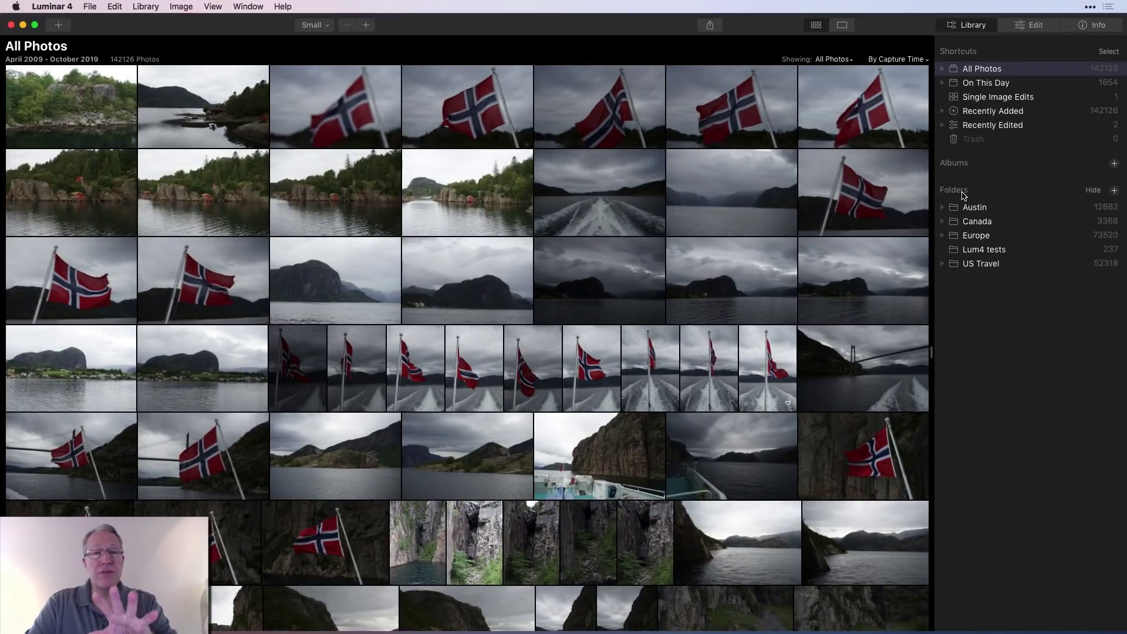
click(943, 209)
scroll(980, 281, down, 3)
scroll(979, 281, up, 2)
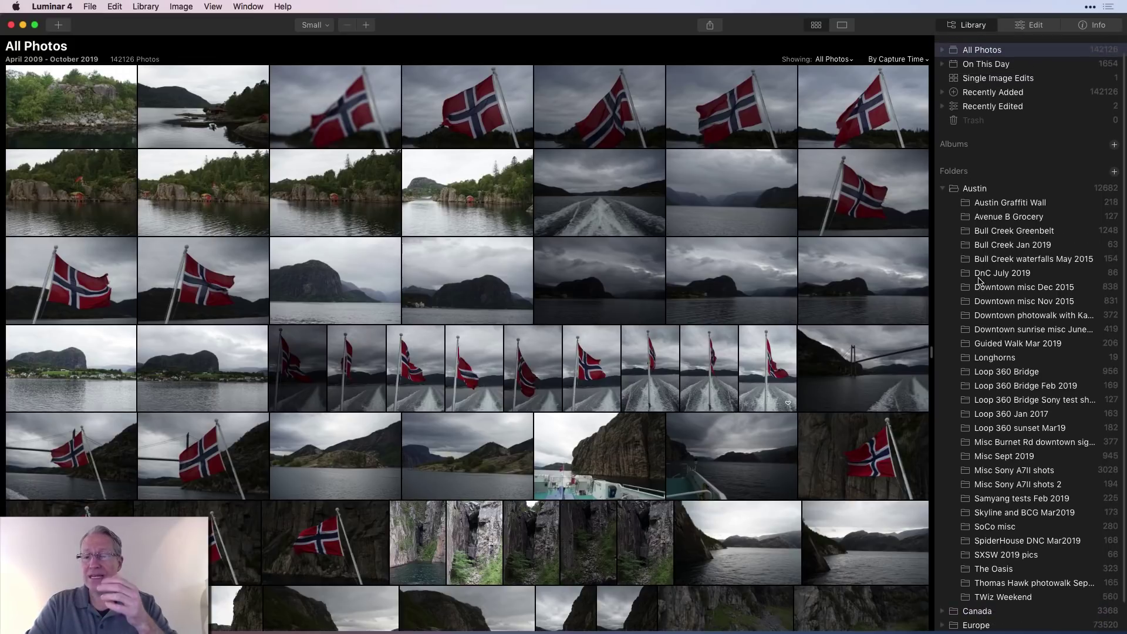
click(943, 189)
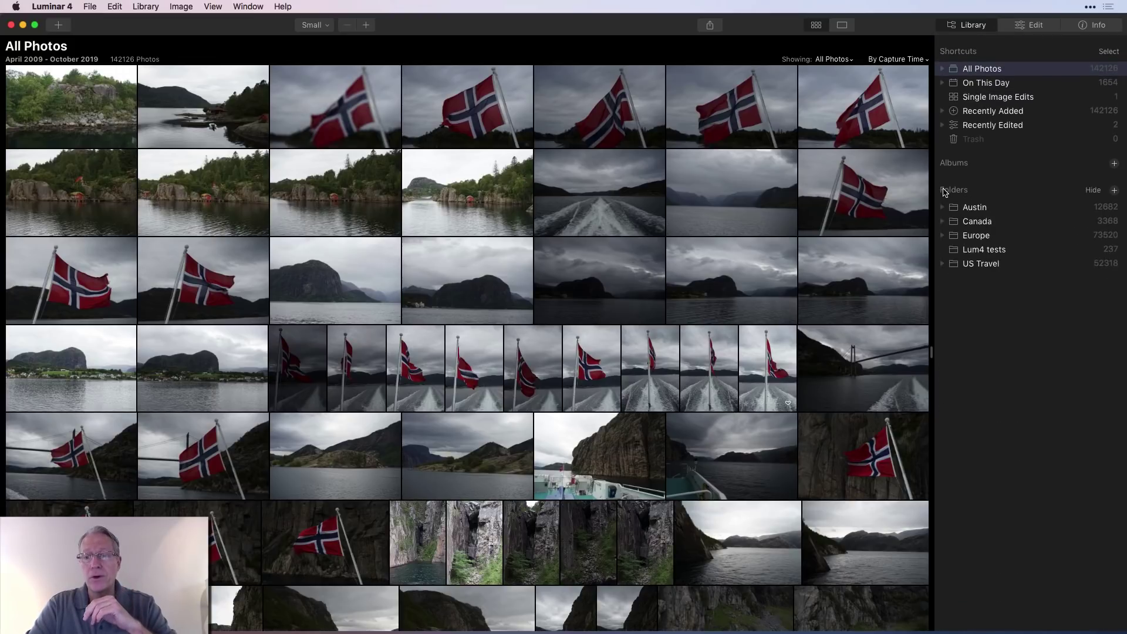
click(943, 236)
scroll(1000, 307, down, 5)
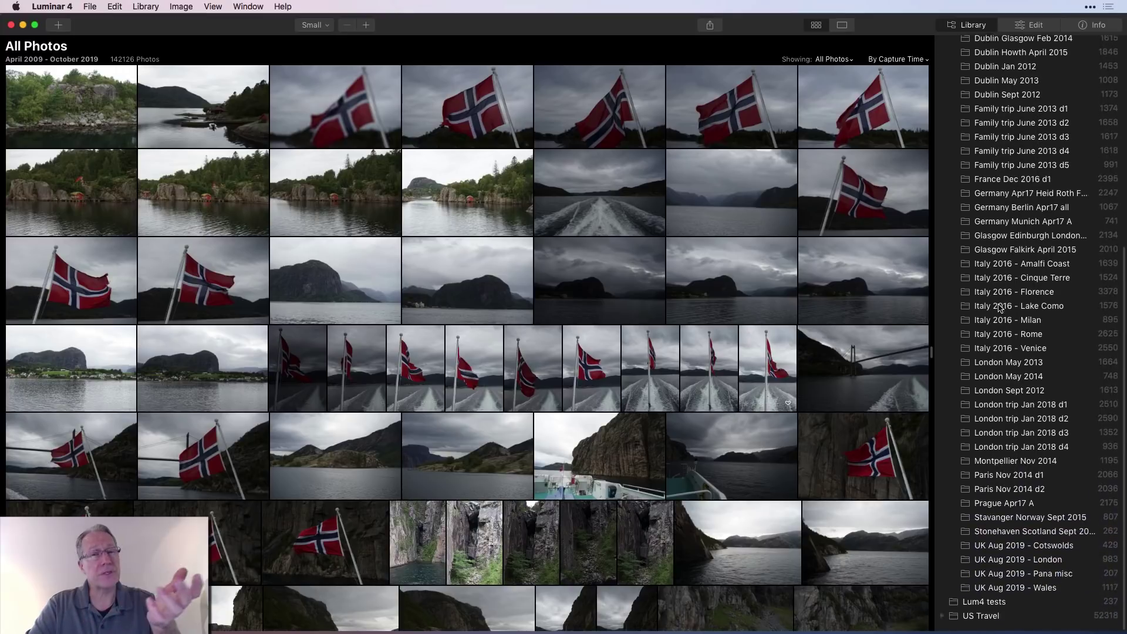
scroll(999, 306, up, 8)
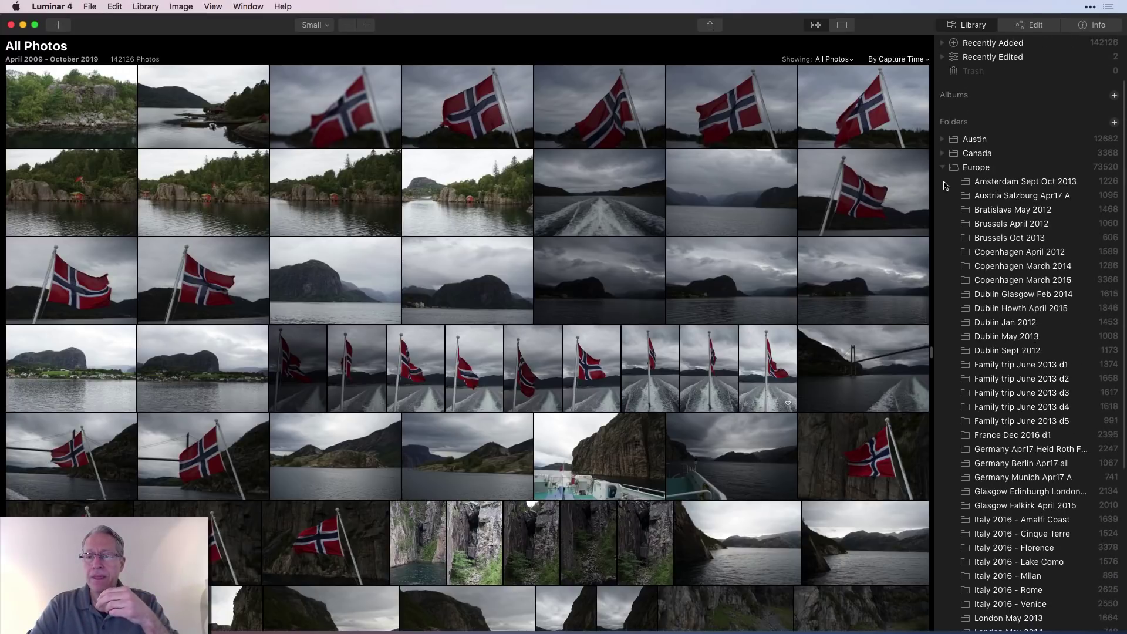
click(944, 166)
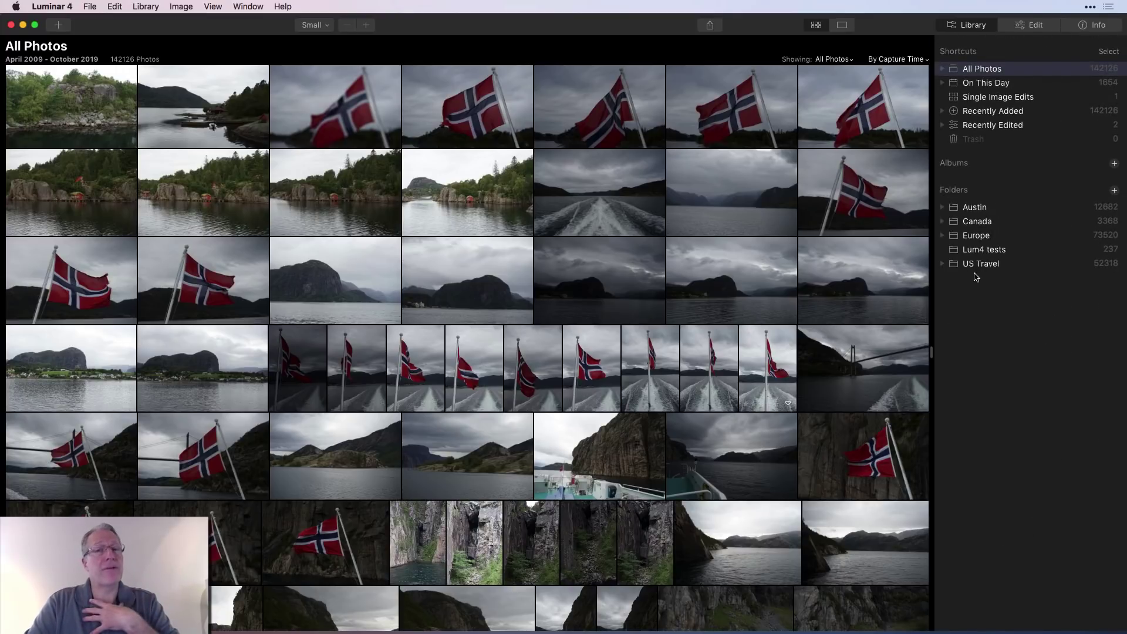
click(943, 264)
scroll(991, 304, down, 10)
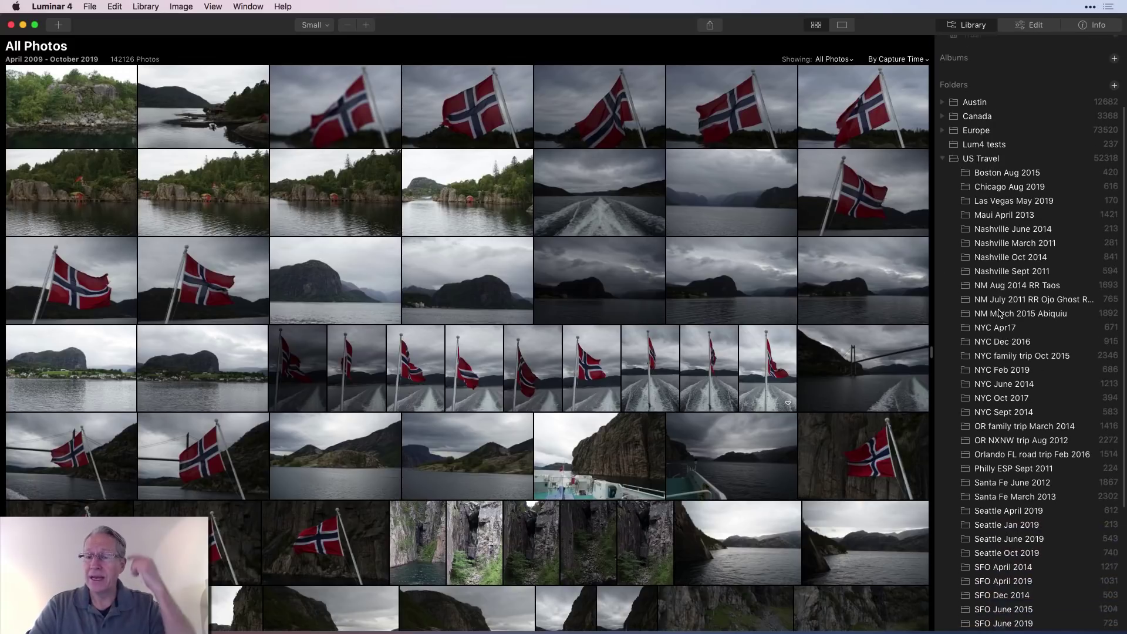
scroll(1000, 313, up, 2)
scroll(1000, 313, up, 9)
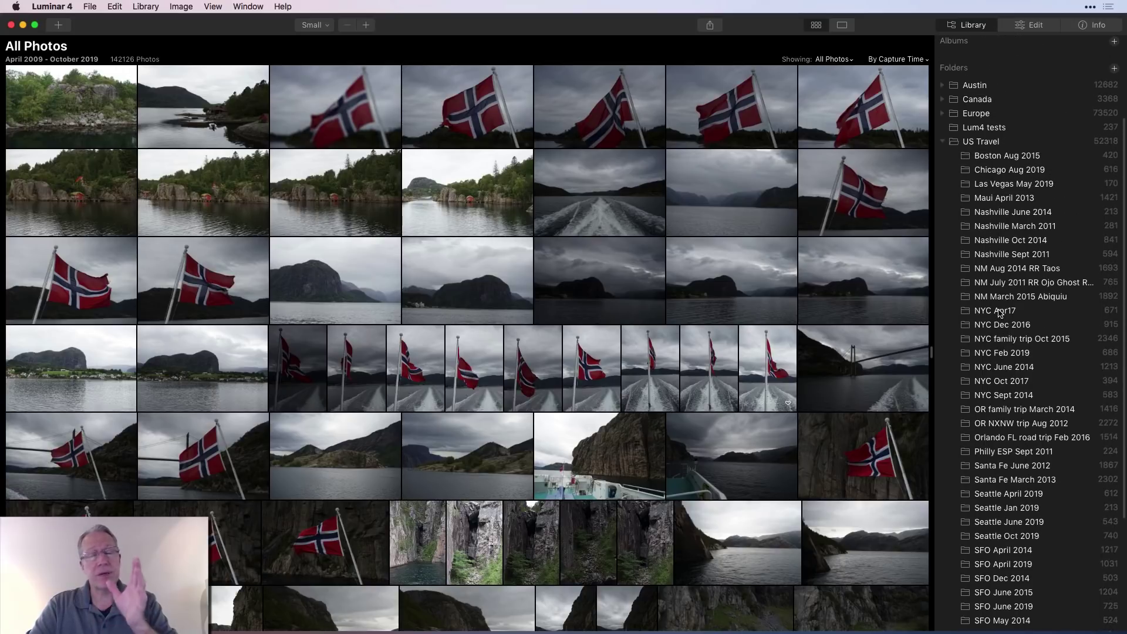
click(942, 257)
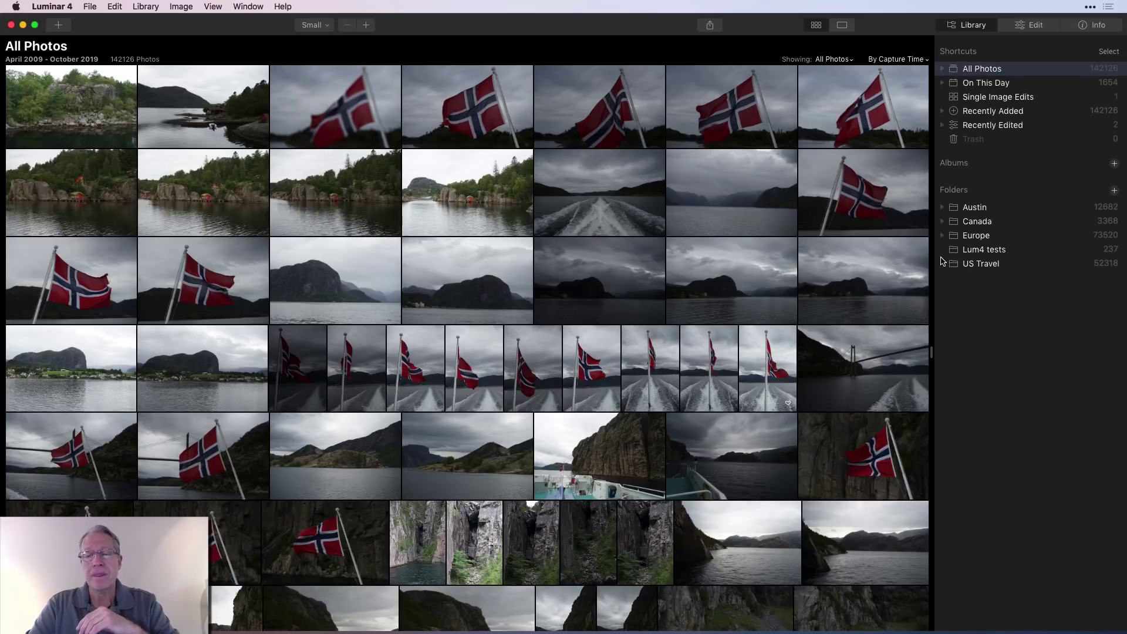